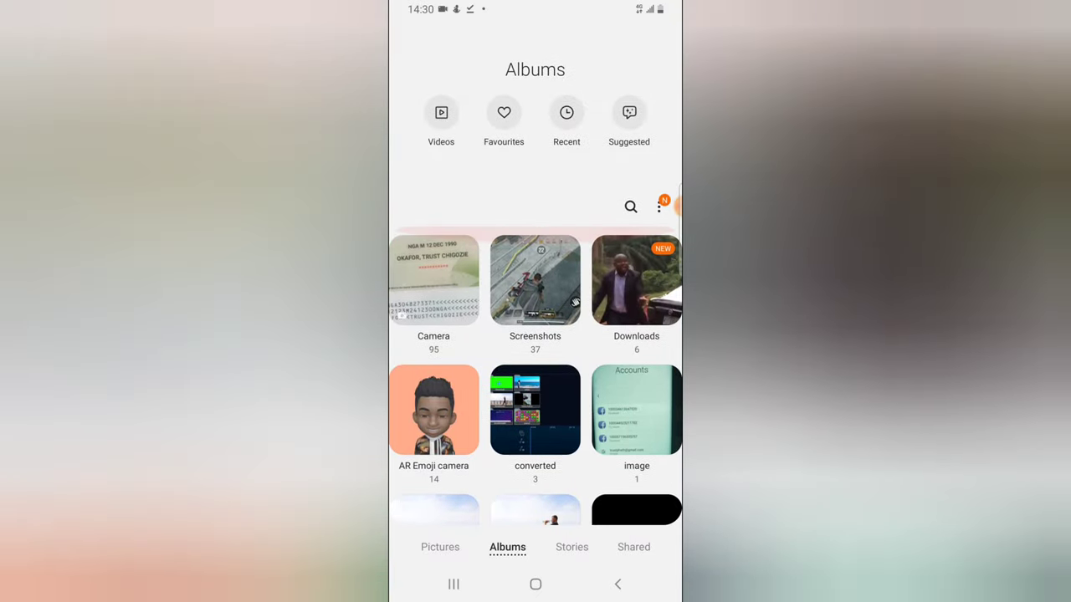
- Open the Downloads album and play the green-screen walking-man video
{"action": "left_click", "coordinate": [636, 276]}
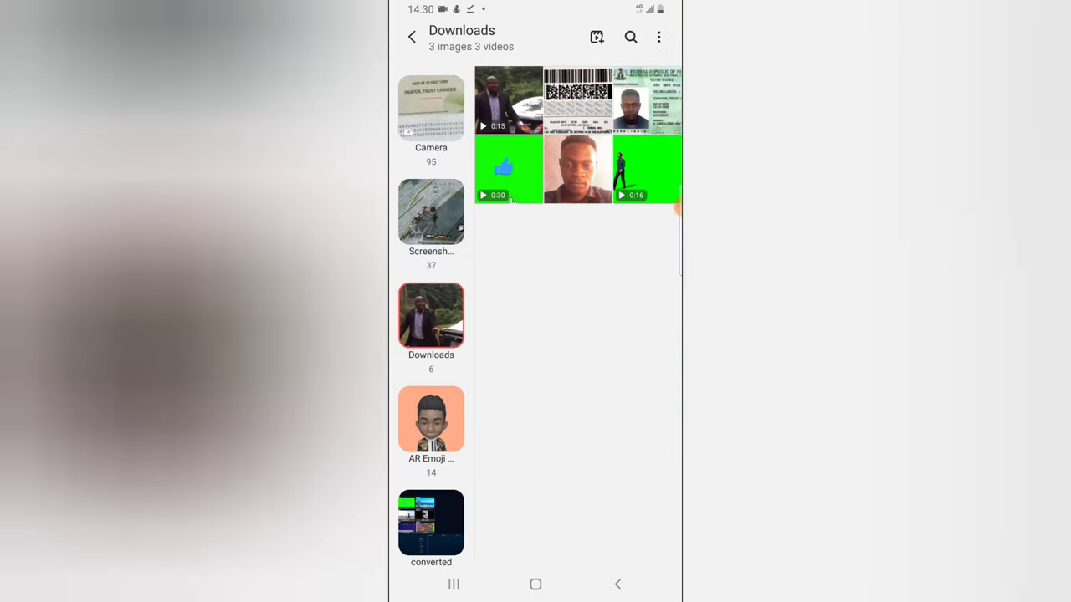
{"action": "left_click", "coordinate": [647, 170]}
{"action": "left_click", "coordinate": [535, 506]}
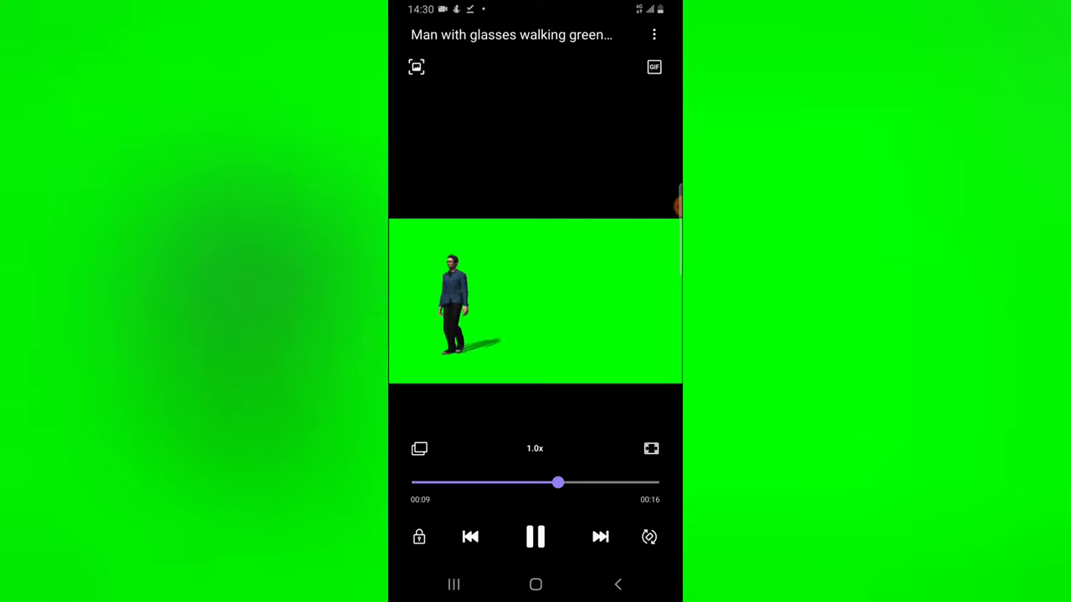
{"action": "left_click", "coordinate": [618, 584]}
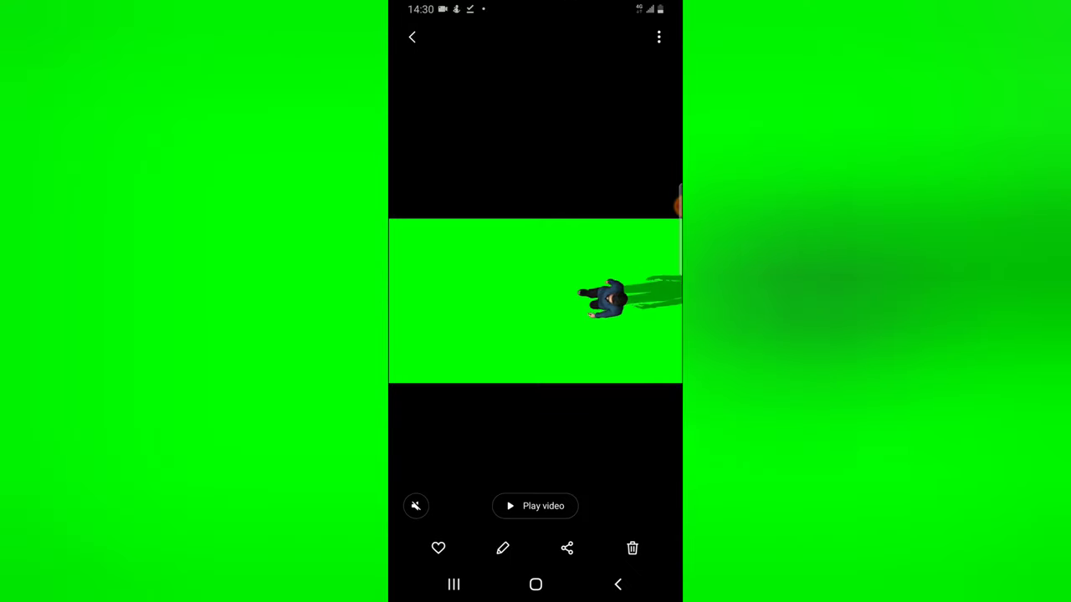
{"action": "left_click", "coordinate": [618, 584]}
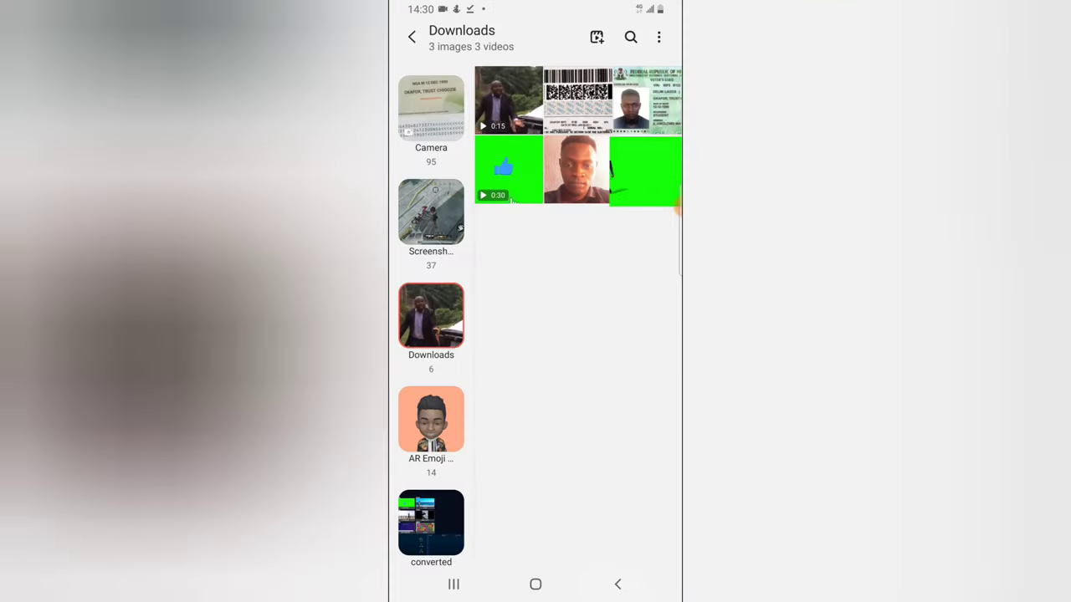
- Preview the green thumbs-up subscribe video, then return to the phone's home screen
{"action": "left_click", "coordinate": [646, 170]}
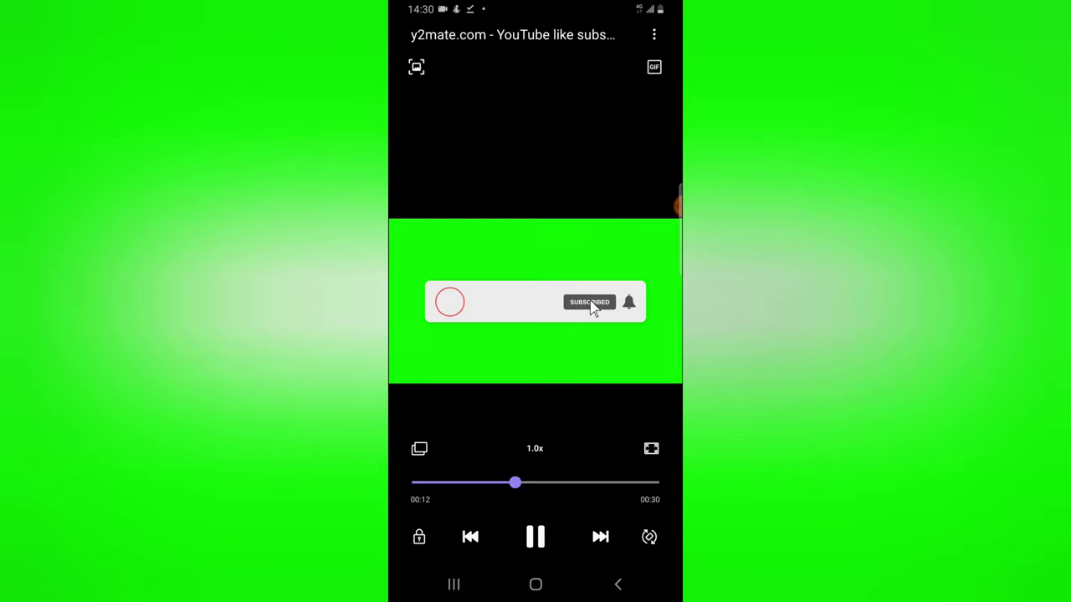
{"action": "left_click", "coordinate": [617, 584]}
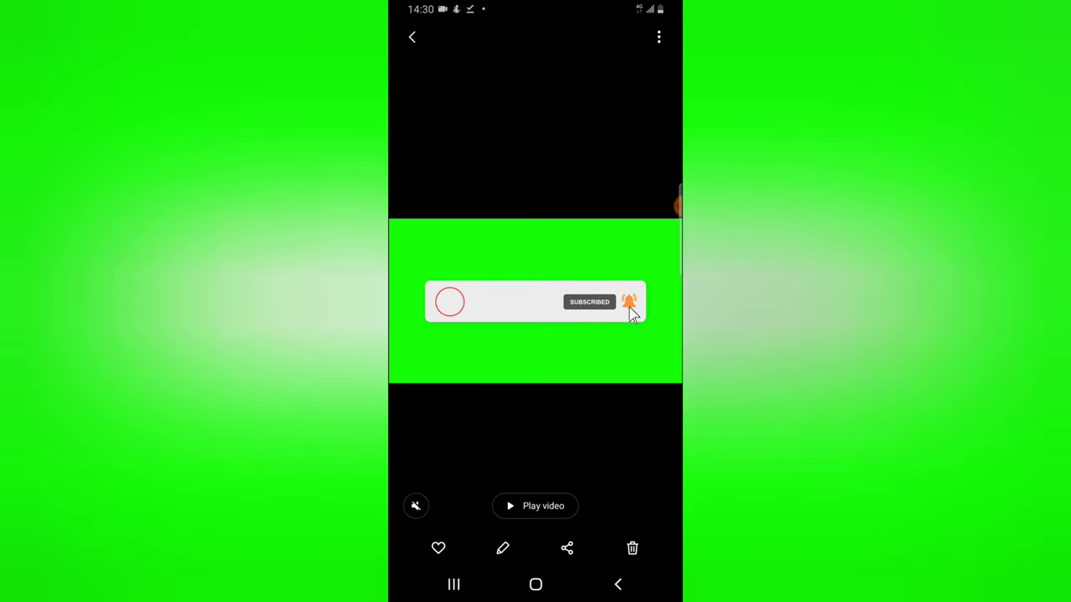
{"action": "left_click", "coordinate": [618, 584]}
{"action": "left_click", "coordinate": [536, 584]}
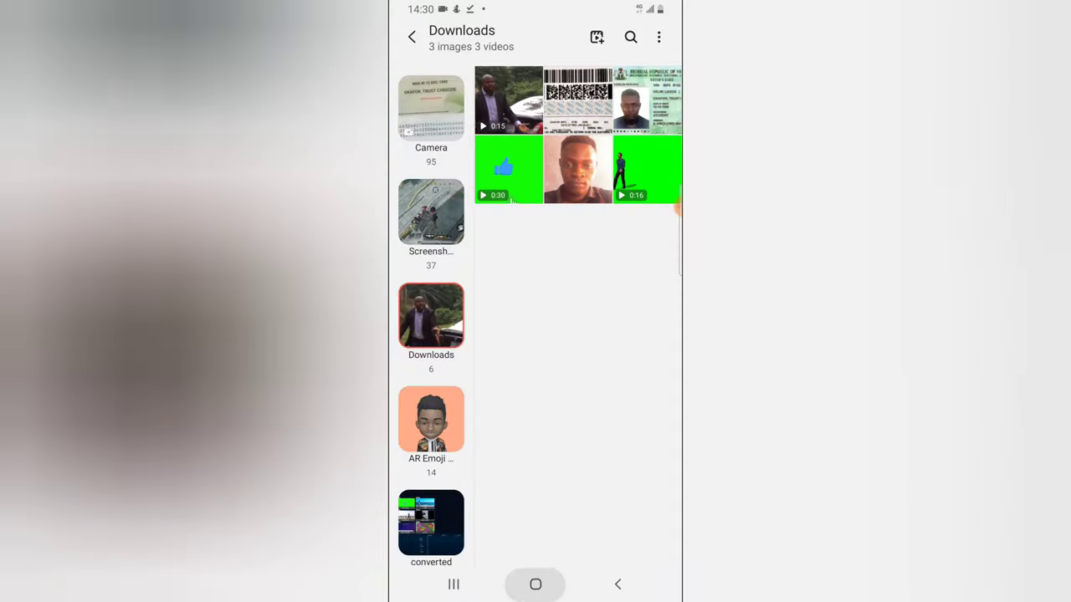
- Launch PowerDirector from the second page of the app drawer
{"action": "left_click_drag", "start_coordinate": [535, 418], "coordinate": [535, 167]}
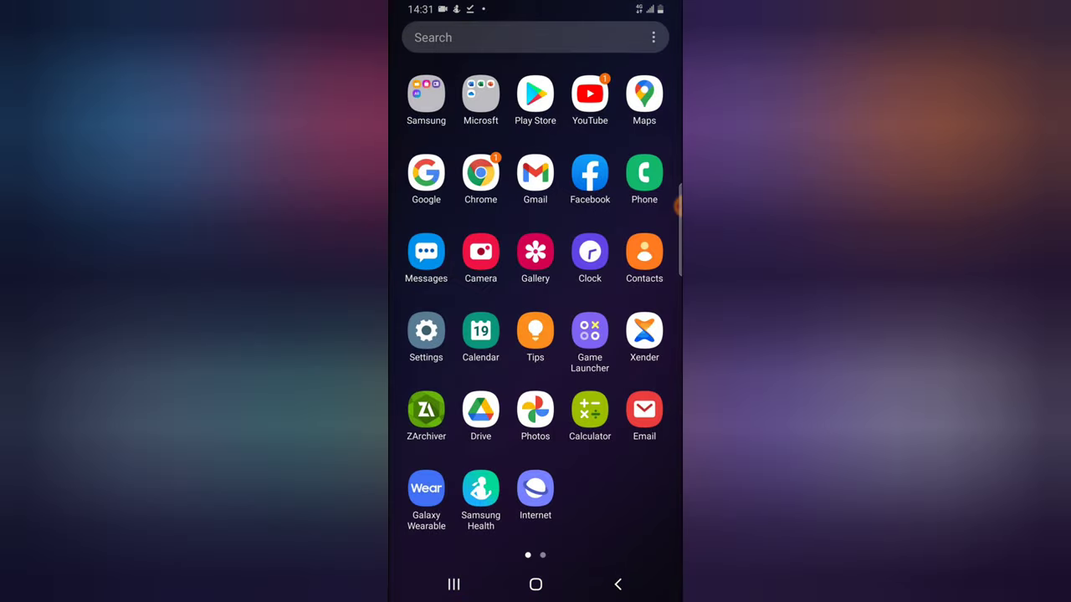
{"action": "left_click_drag", "start_coordinate": [636, 335], "coordinate": [436, 334]}
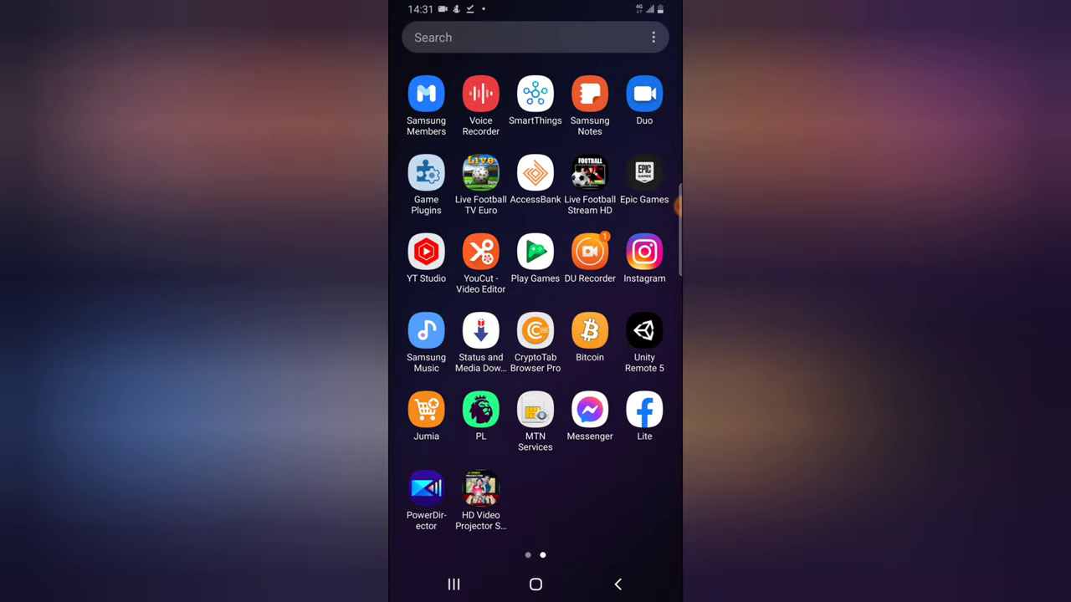
{"action": "left_click", "coordinate": [426, 489]}
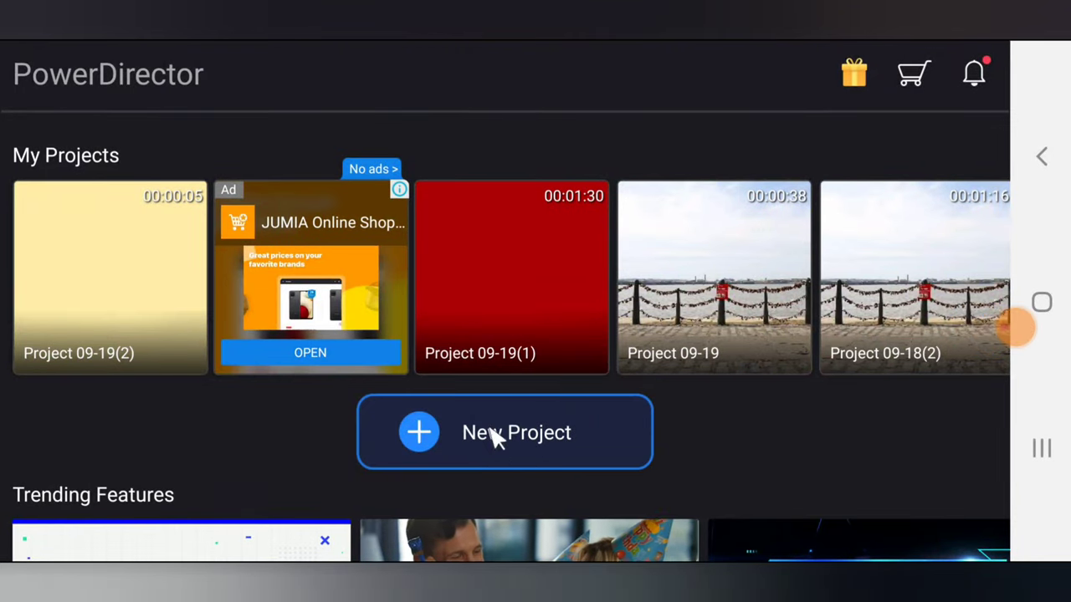
- Create a new 16:9 widescreen project named Project 09-19(3)
{"action": "left_click", "coordinate": [524, 438]}
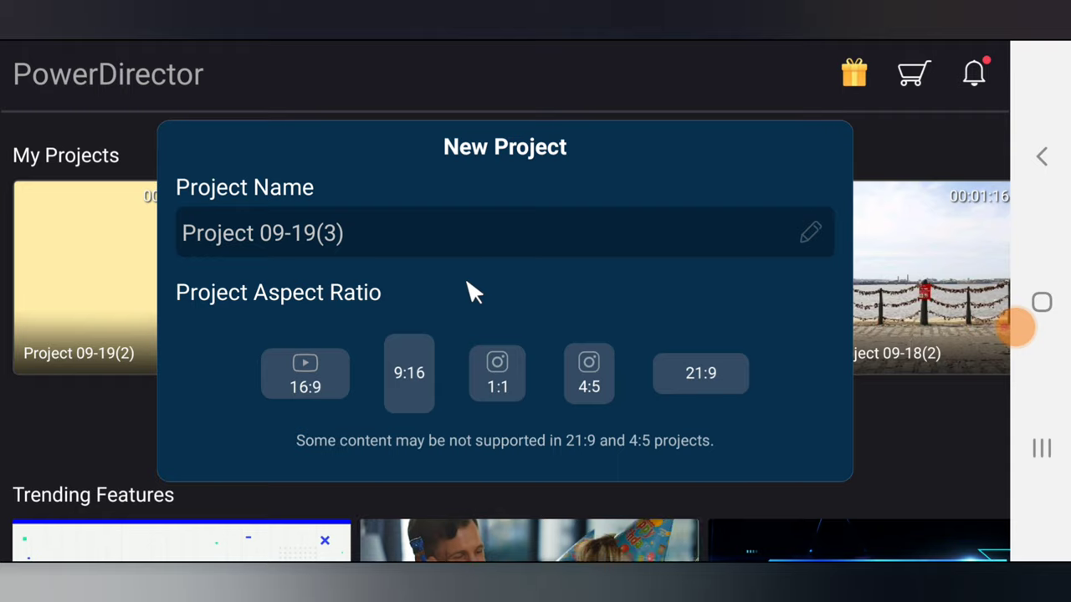
{"action": "left_click", "coordinate": [220, 231]}
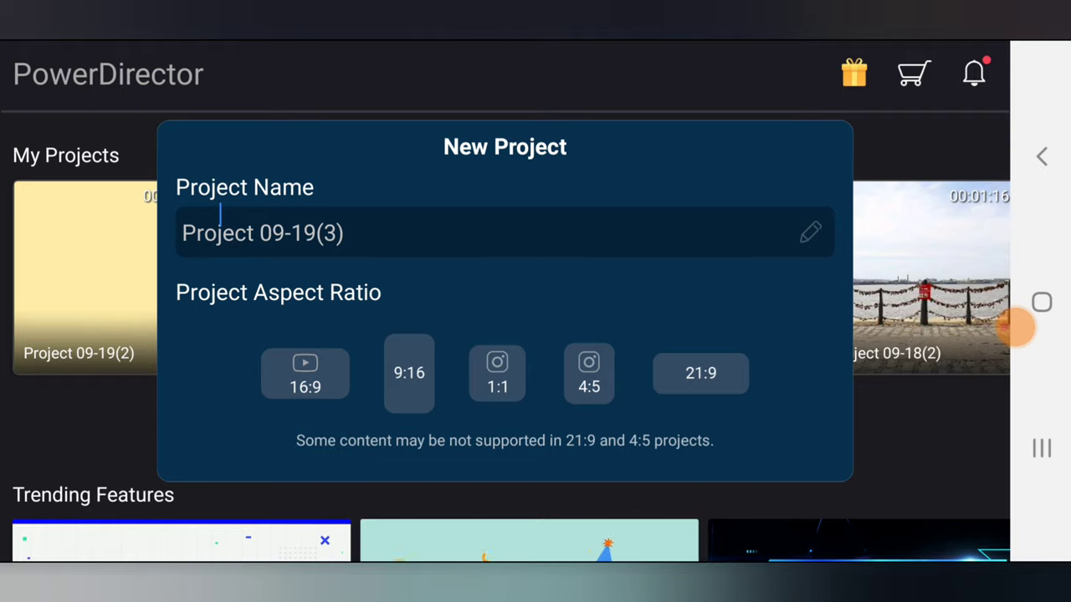
{"action": "left_click", "coordinate": [328, 397]}
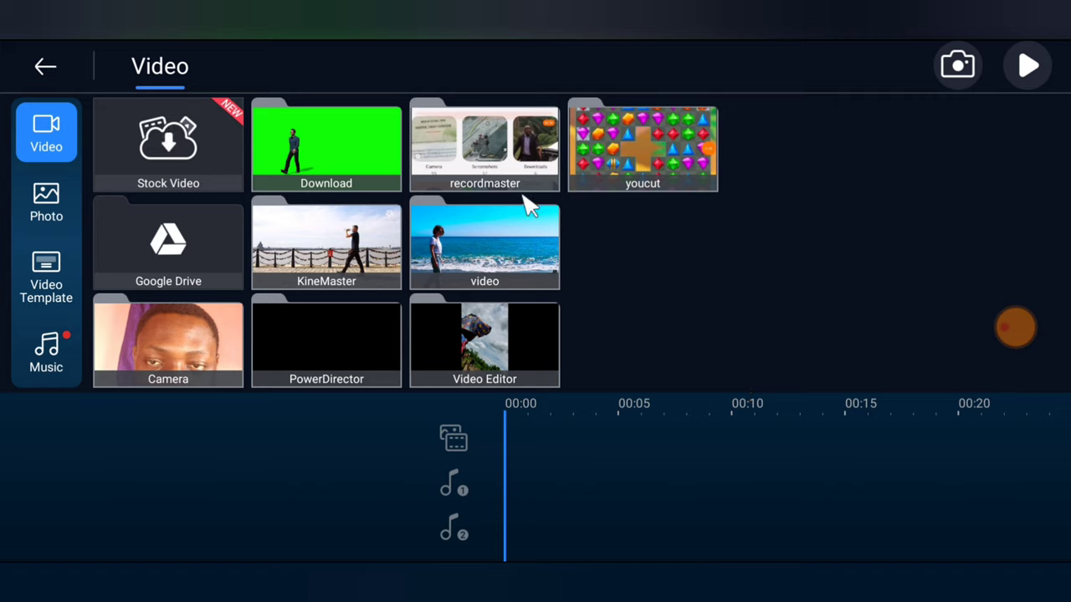
- Add red and green Color Board clips to the video track, green ending up first
{"action": "left_click", "coordinate": [38, 201]}
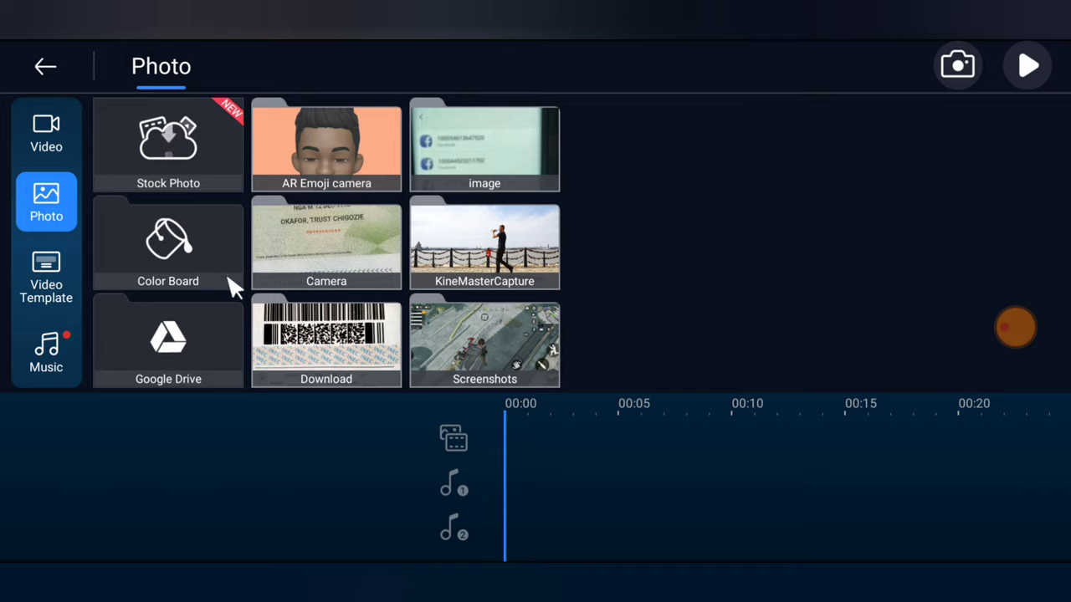
{"action": "left_click", "coordinate": [175, 251]}
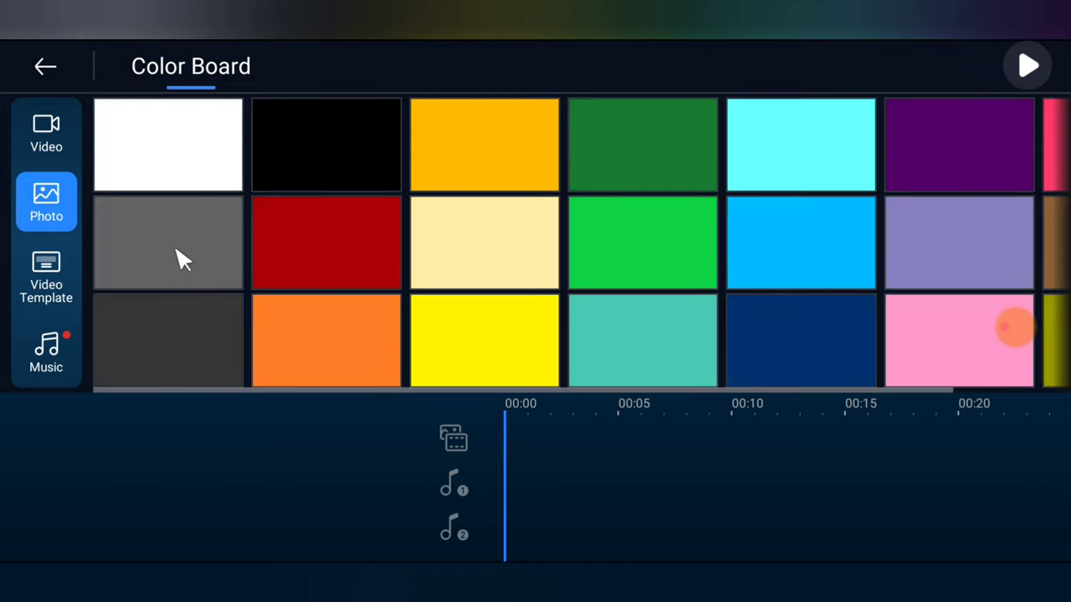
{"action": "left_click", "coordinate": [340, 264]}
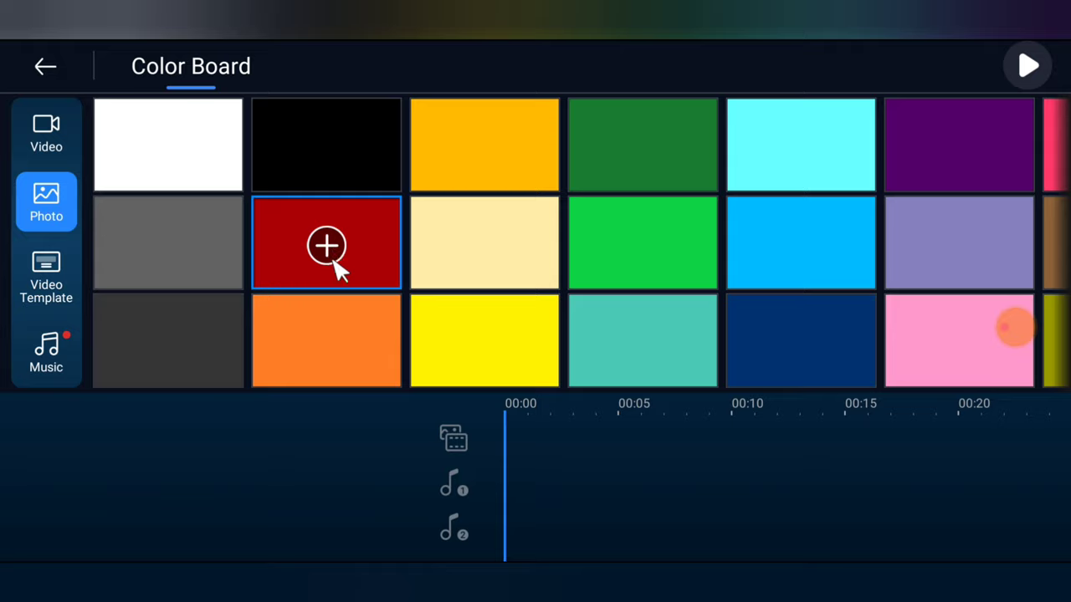
{"action": "left_click", "coordinate": [334, 248]}
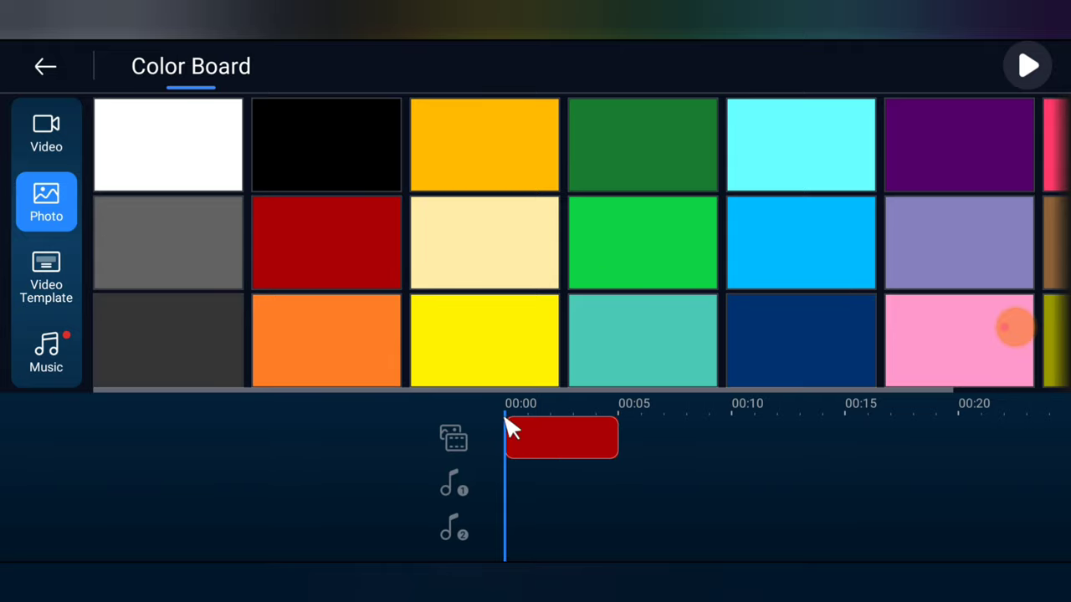
{"action": "left_click", "coordinate": [651, 250]}
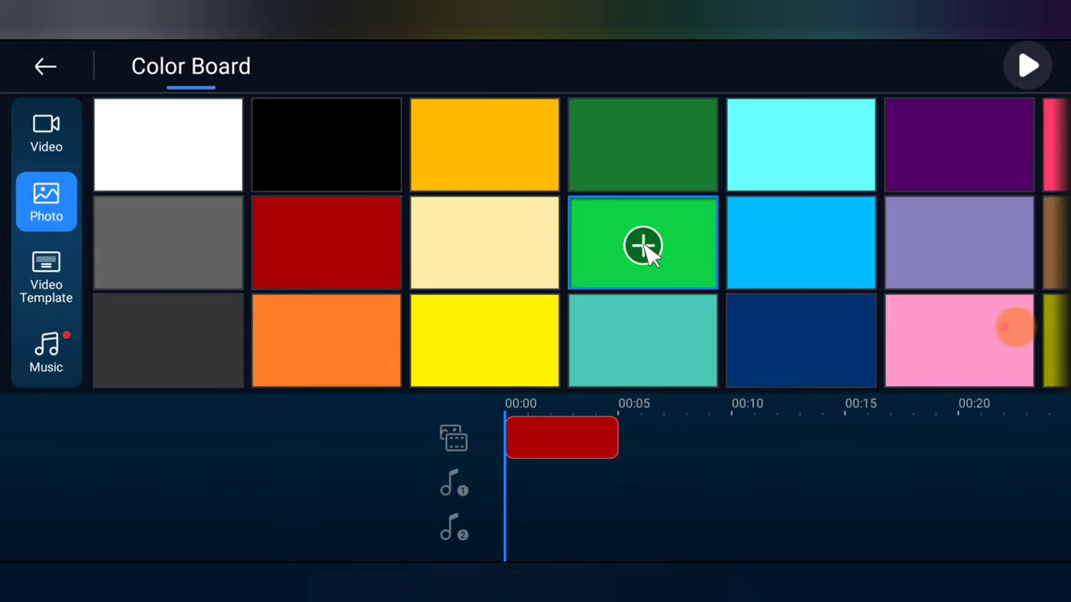
{"action": "left_click", "coordinate": [645, 247]}
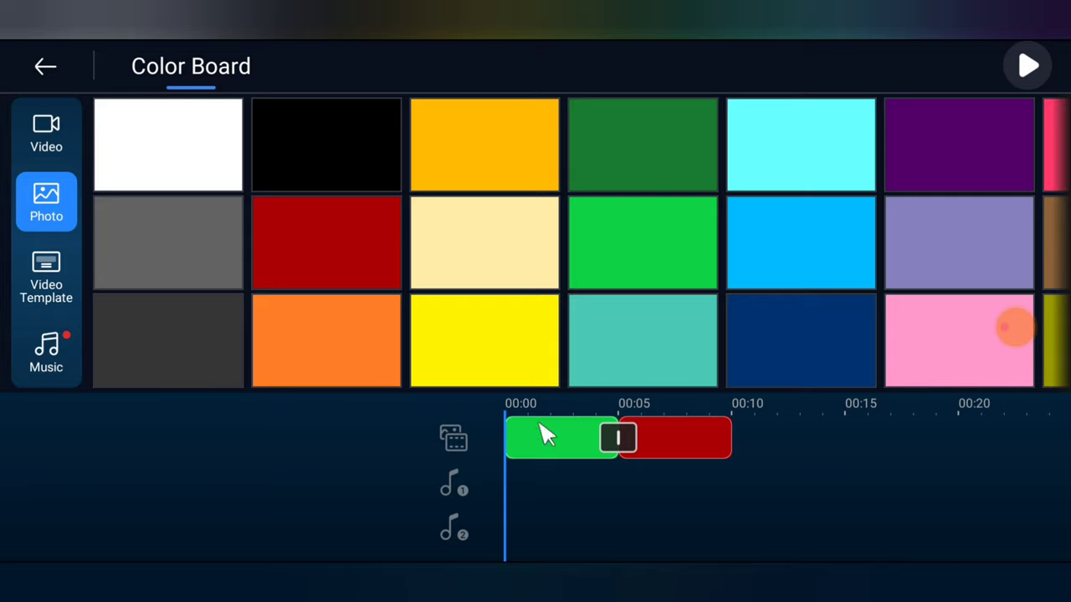
{"action": "left_click", "coordinate": [569, 451]}
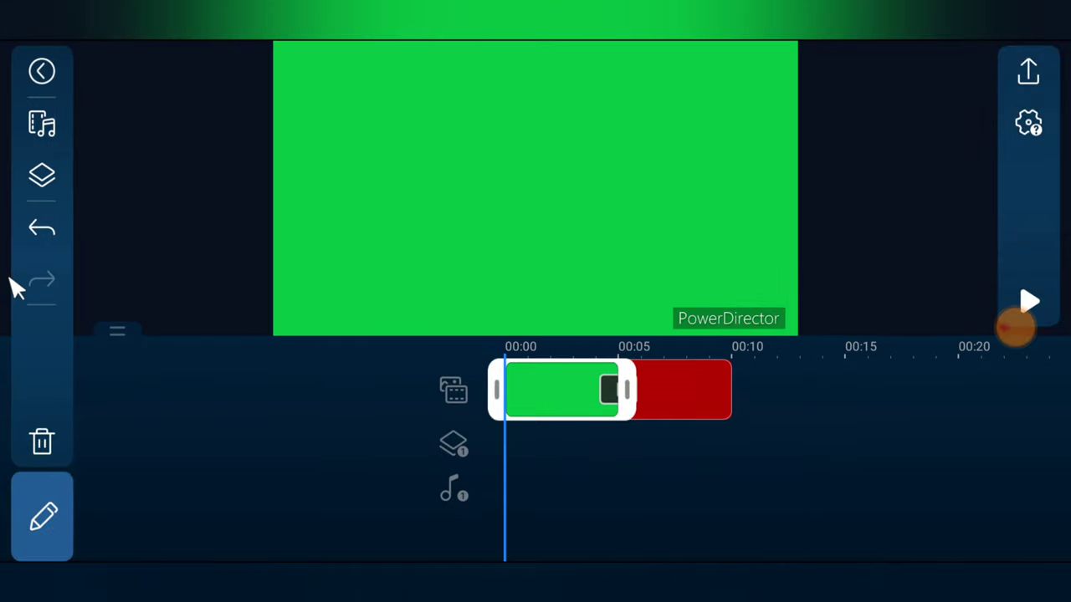
- Delete the green clip and trim the red clip's end out to about 00:24
{"action": "left_click", "coordinate": [44, 442]}
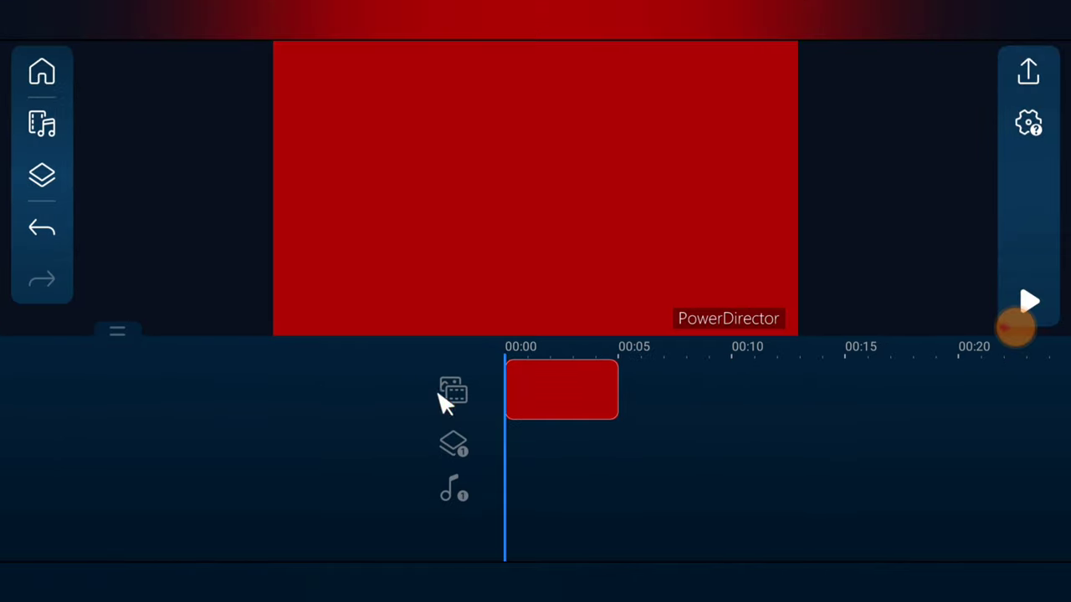
{"action": "left_click", "coordinate": [543, 391]}
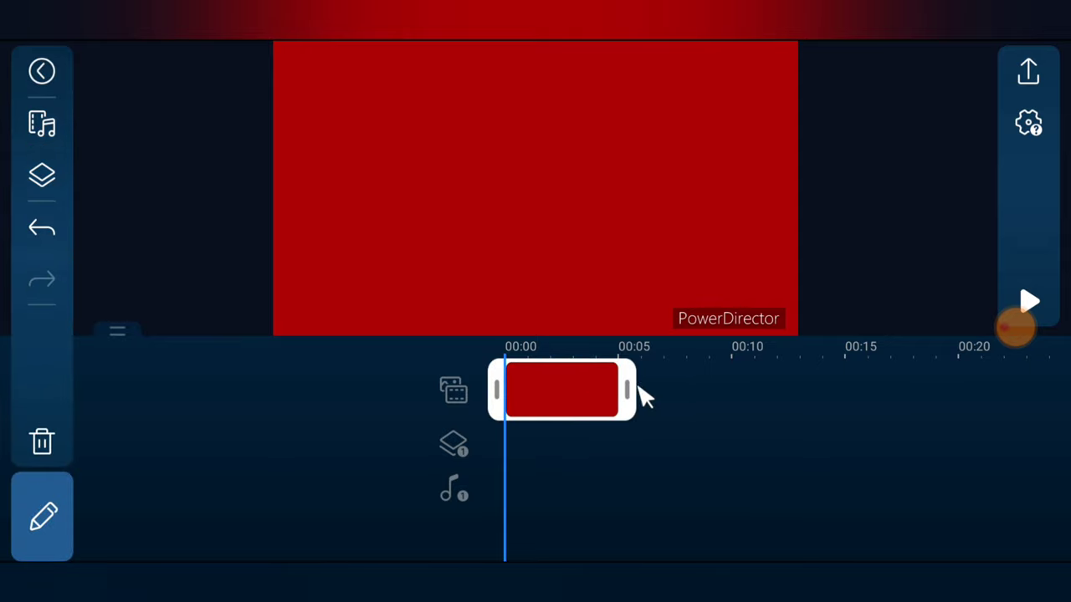
{"action": "left_click_drag", "start_coordinate": [632, 400], "coordinate": [1035, 466]}
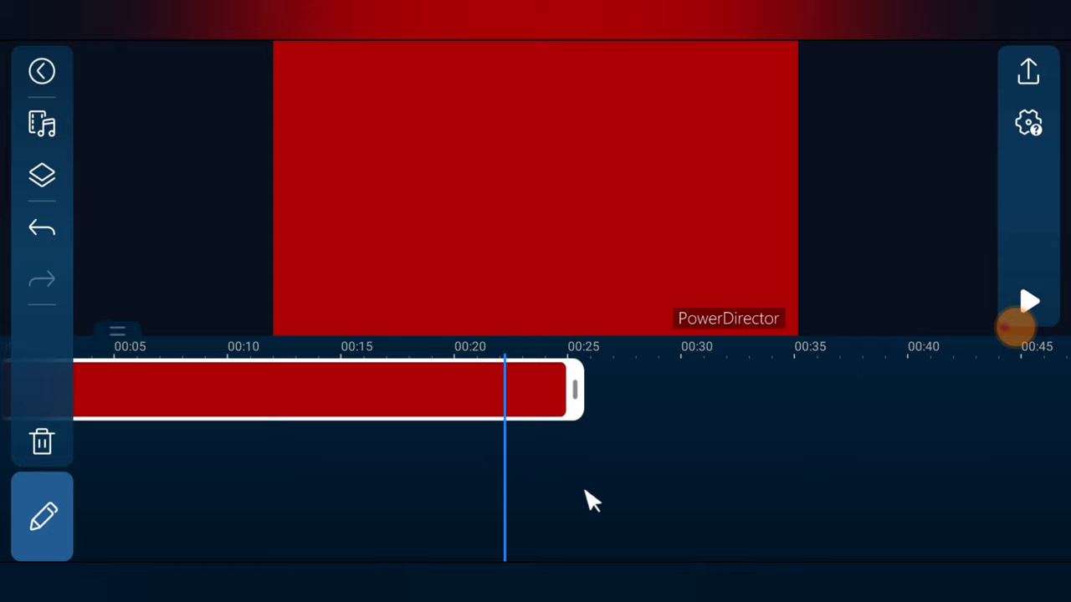
{"action": "scroll", "coordinate": [600, 507], "scroll_direction": "up", "scroll_amount": 5}
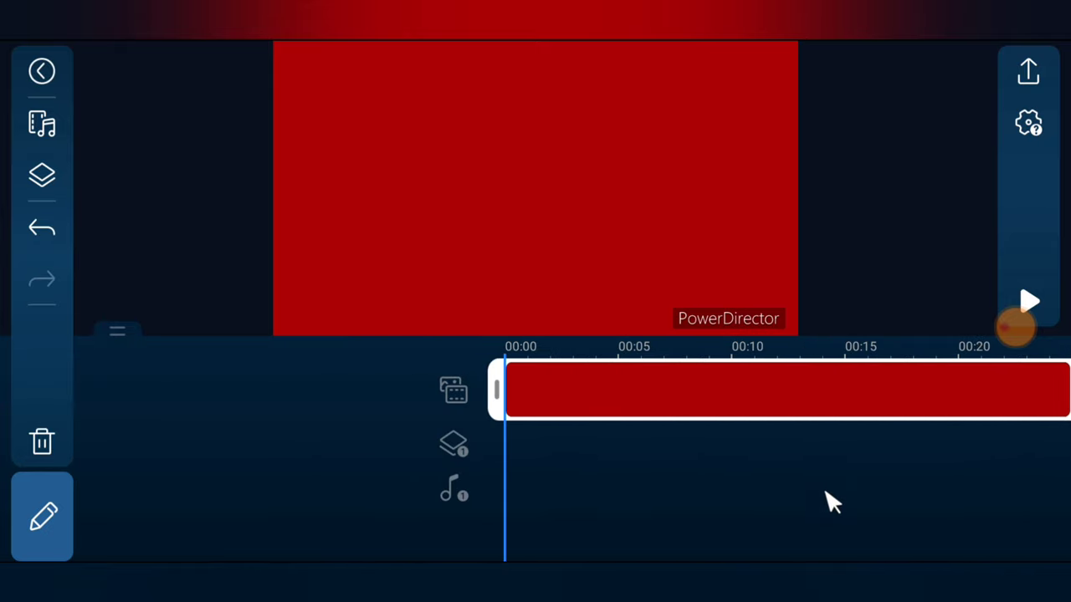
{"action": "left_click", "coordinate": [574, 479]}
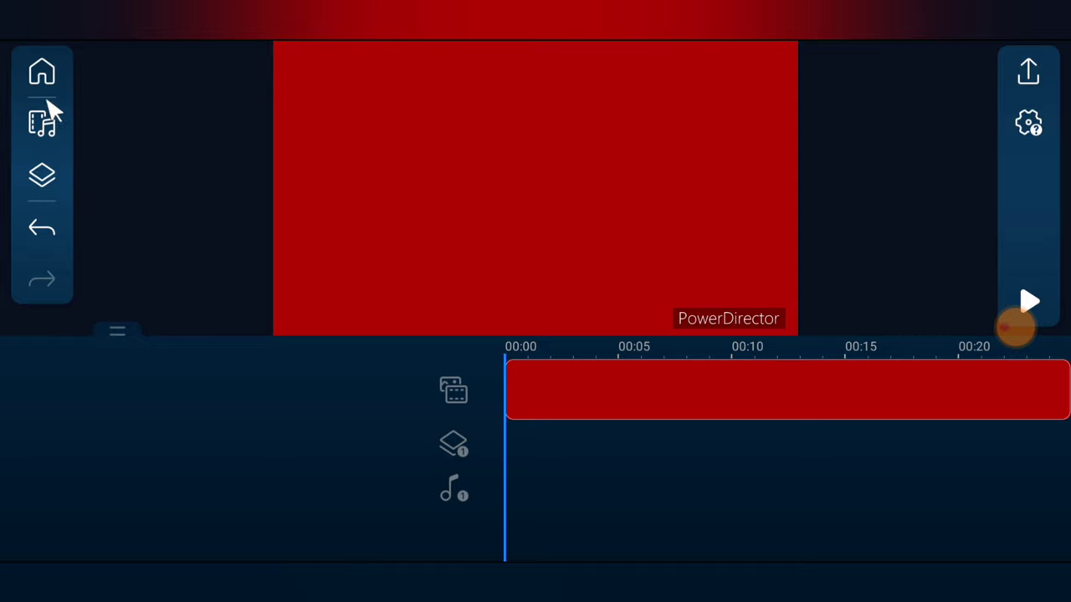
- Add the 00:16 green-screen walking-man clip from Download as an overlay above the red clip
{"action": "left_click", "coordinate": [42, 180]}
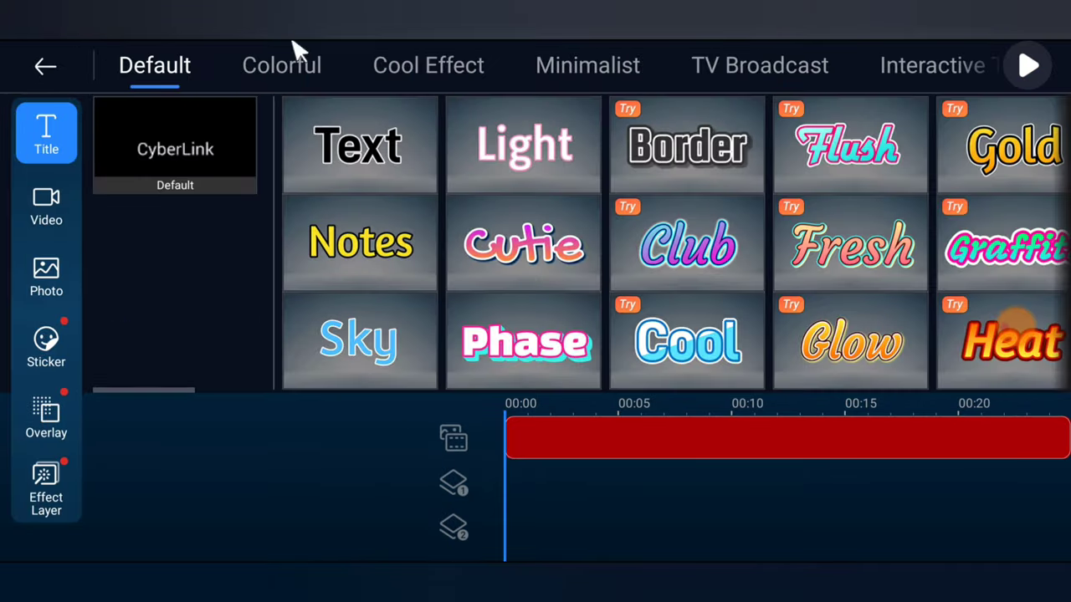
{"action": "left_click", "coordinate": [46, 210]}
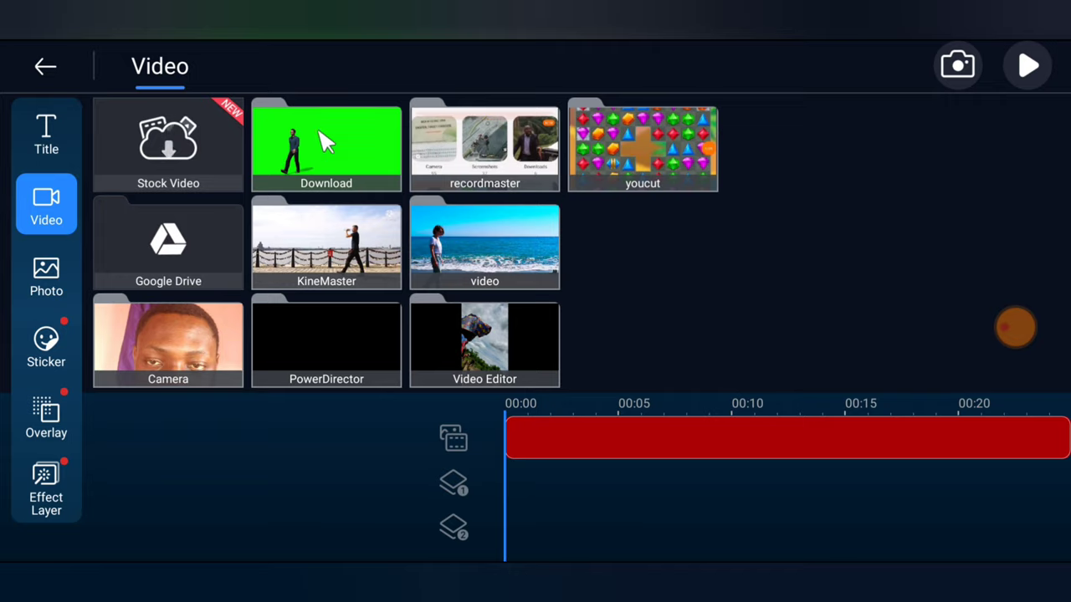
{"action": "left_click", "coordinate": [331, 159]}
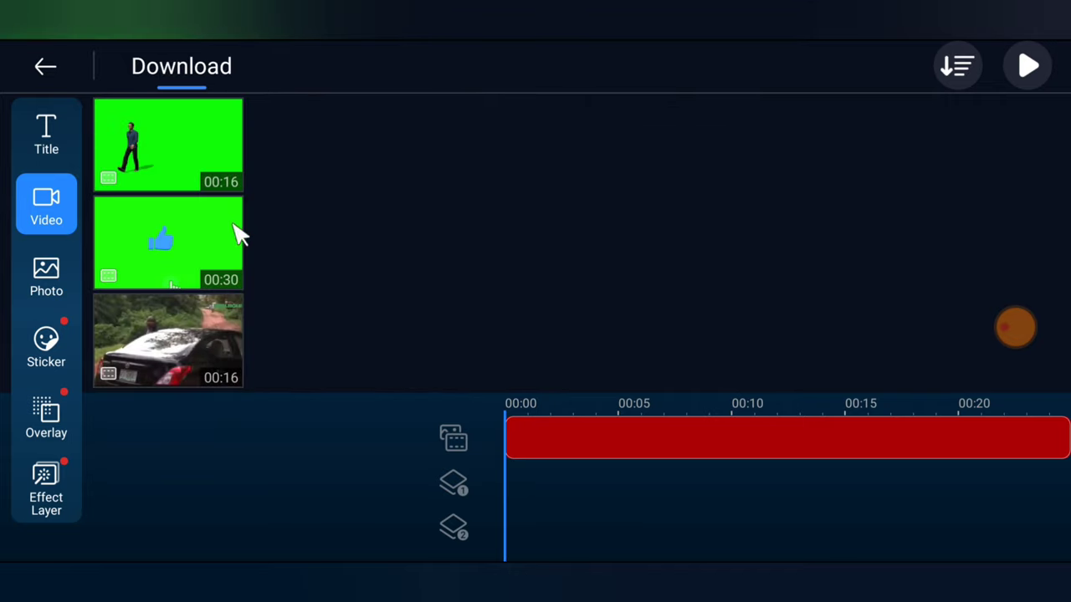
{"action": "left_click", "coordinate": [168, 172]}
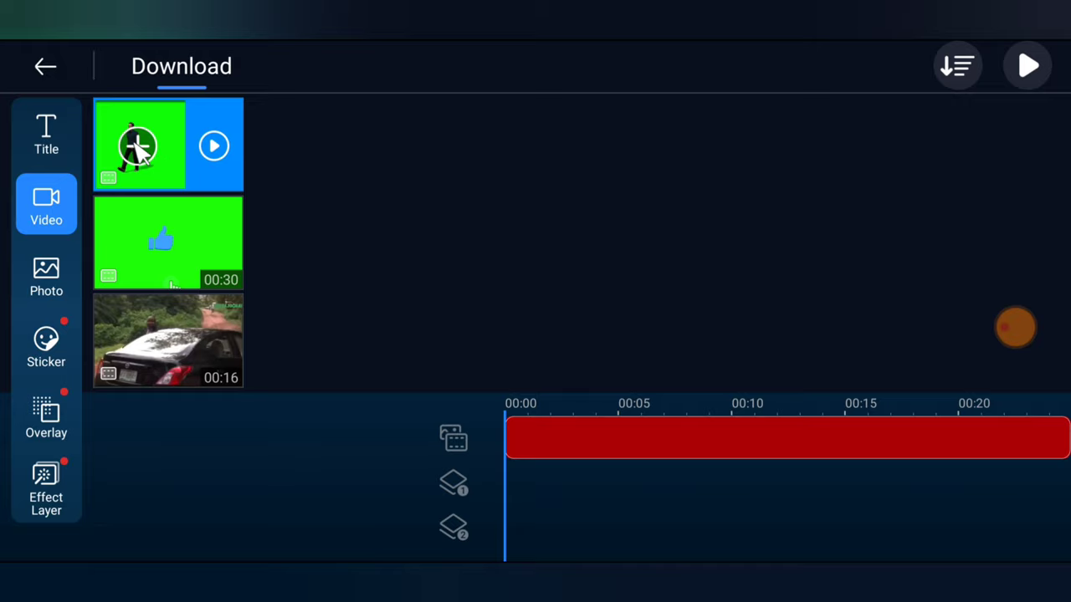
{"action": "left_click", "coordinate": [138, 149]}
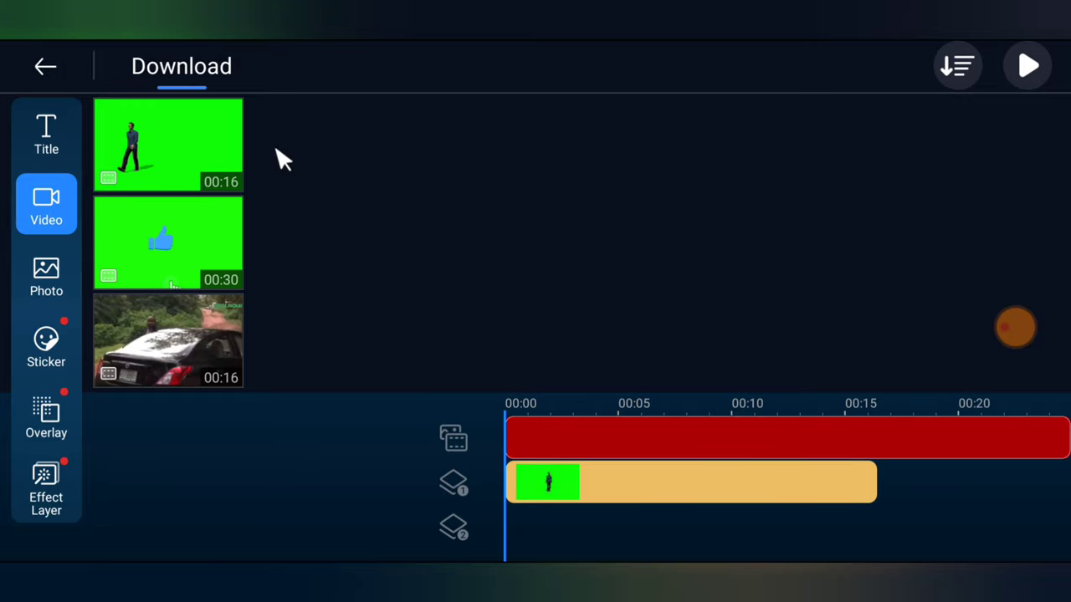
{"action": "left_click", "coordinate": [43, 72]}
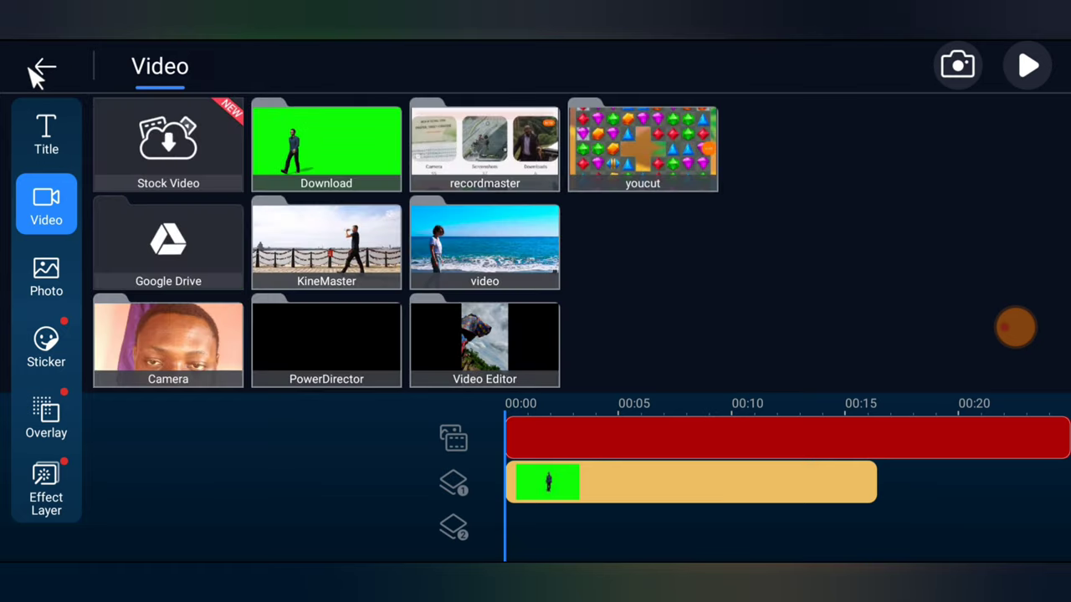
{"action": "left_click", "coordinate": [41, 69]}
{"action": "left_click", "coordinate": [481, 203]}
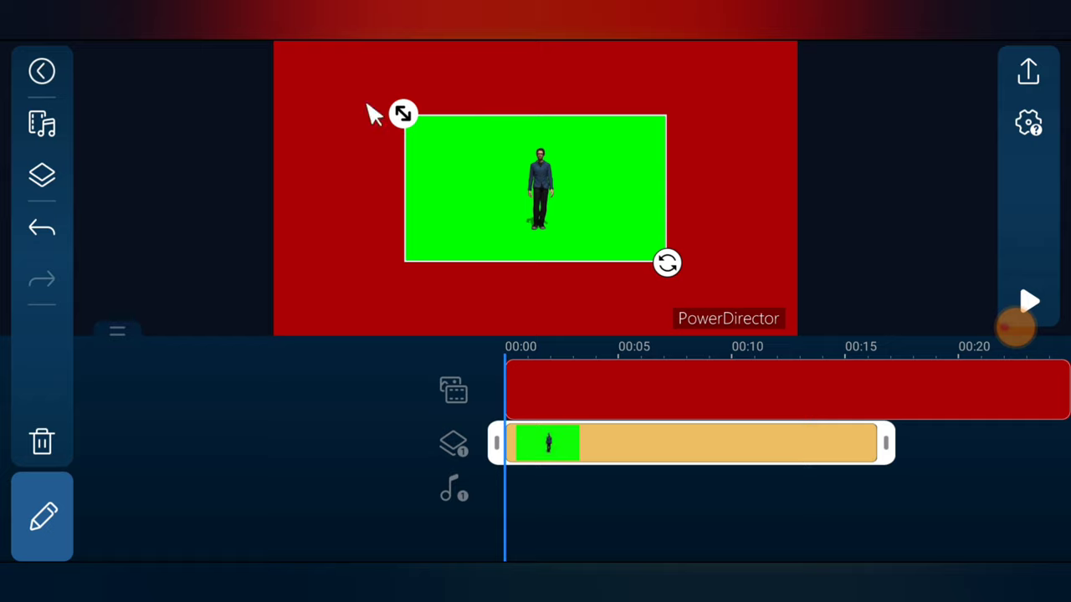
- Drag the overlay's corner handle outward until it covers the whole preview frame
{"action": "left_click_drag", "start_coordinate": [402, 114], "coordinate": [139, 57]}
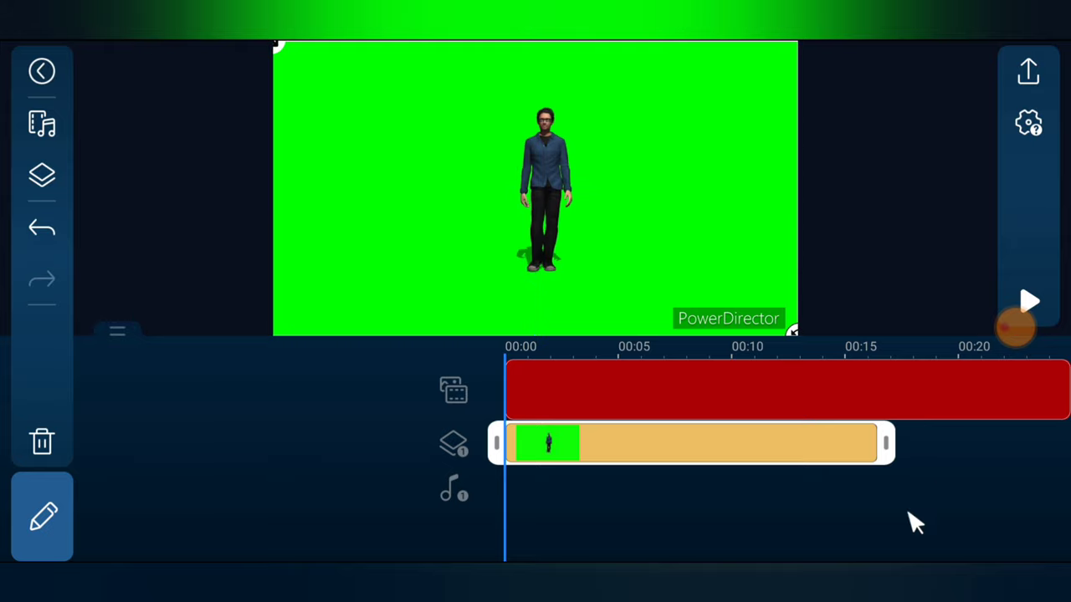
{"action": "left_click", "coordinate": [920, 487]}
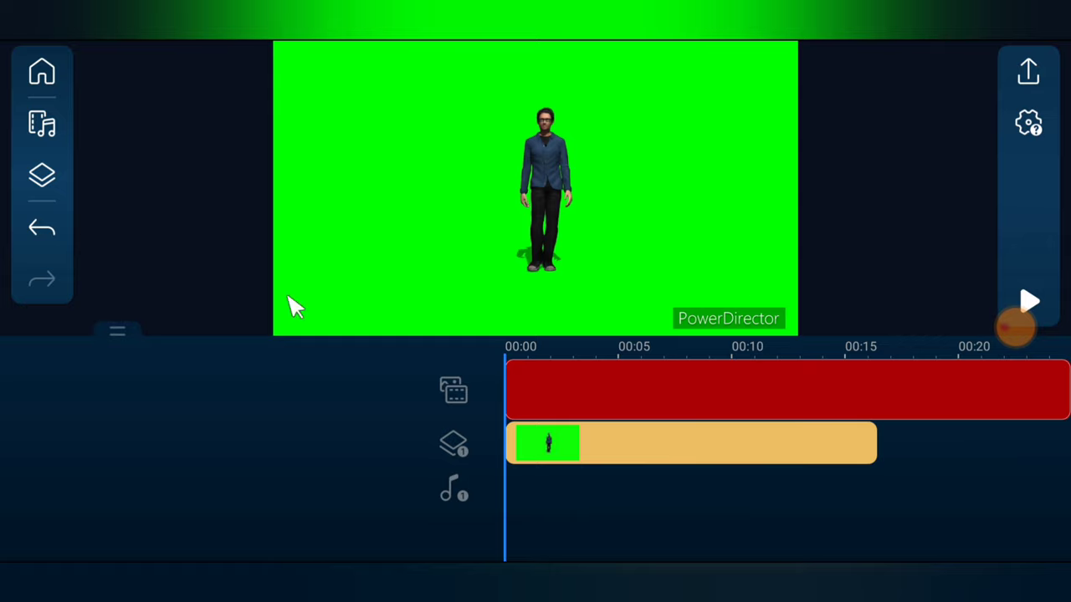
{"action": "left_click", "coordinate": [686, 449]}
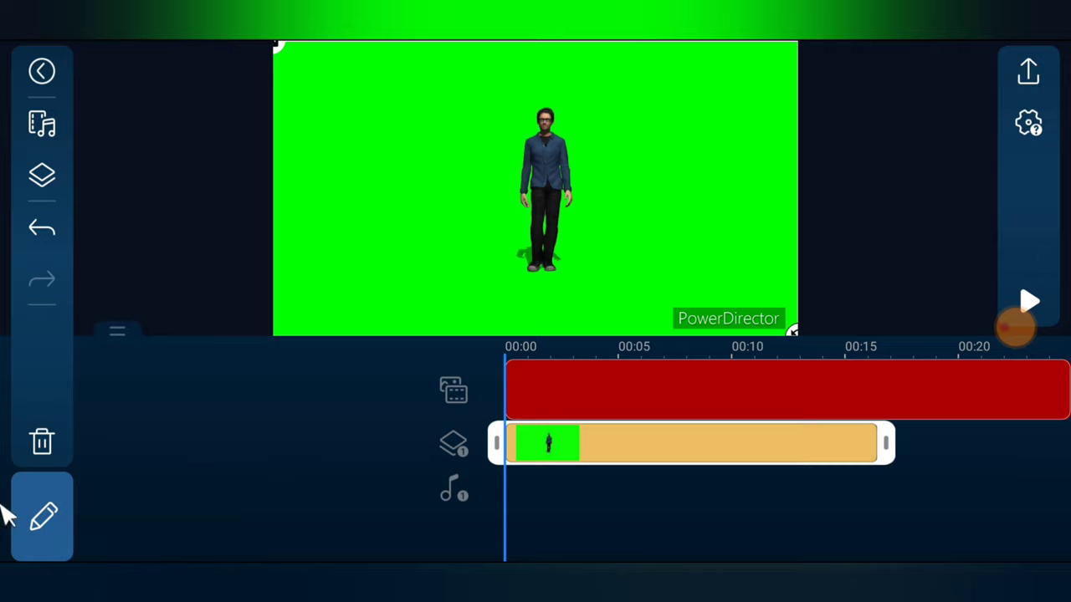
- Open Chroma Key for the overlay and sample a colour from the man's jacket
{"action": "left_click", "coordinate": [55, 529]}
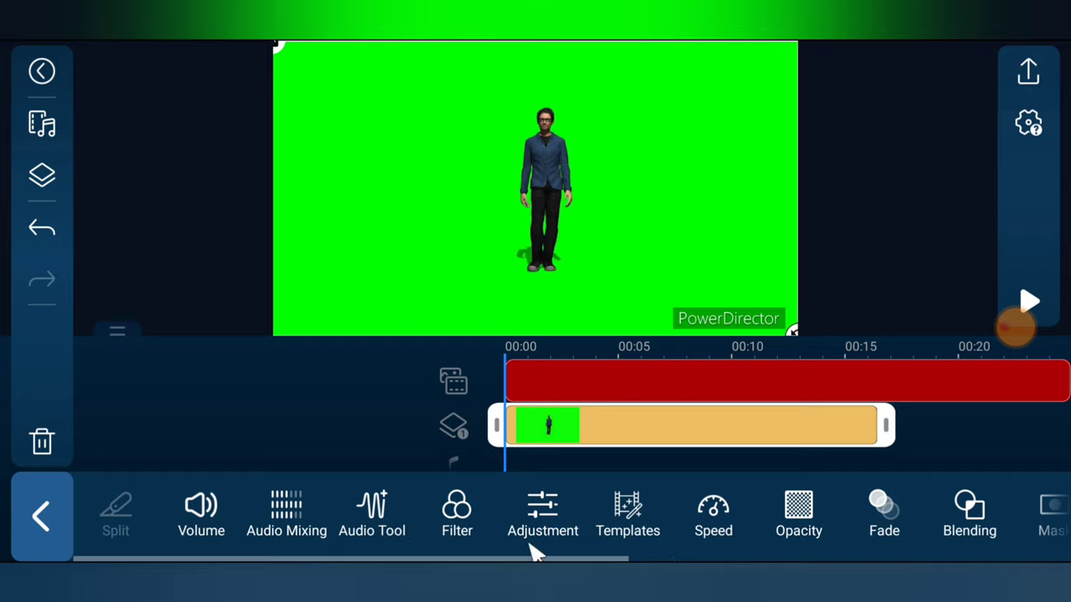
{"action": "left_click", "coordinate": [542, 548]}
{"action": "left_click_drag", "start_coordinate": [584, 559], "coordinate": [912, 559]}
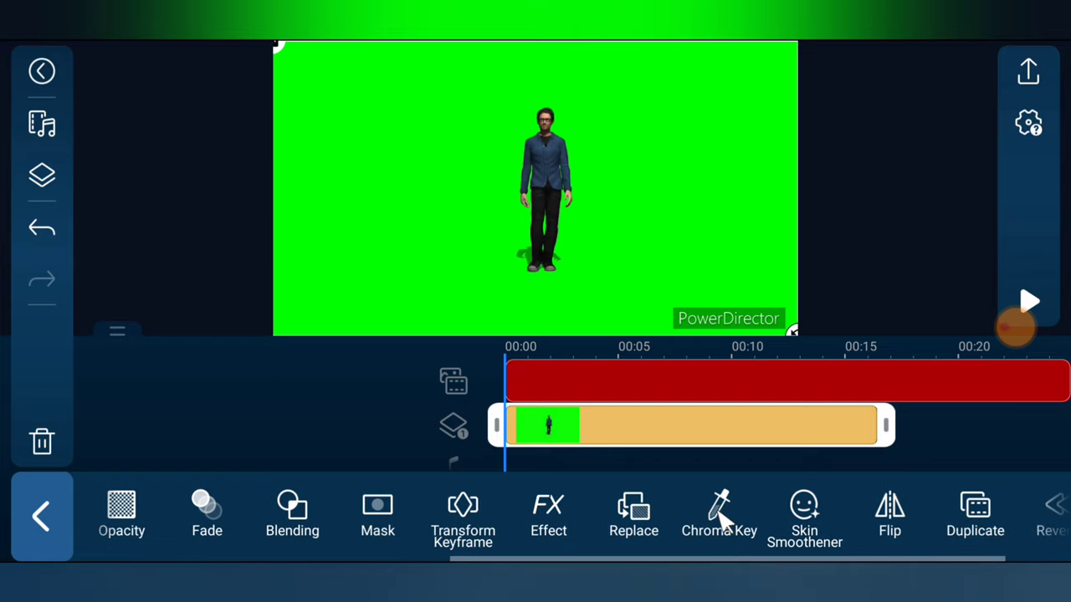
{"action": "left_click", "coordinate": [719, 512]}
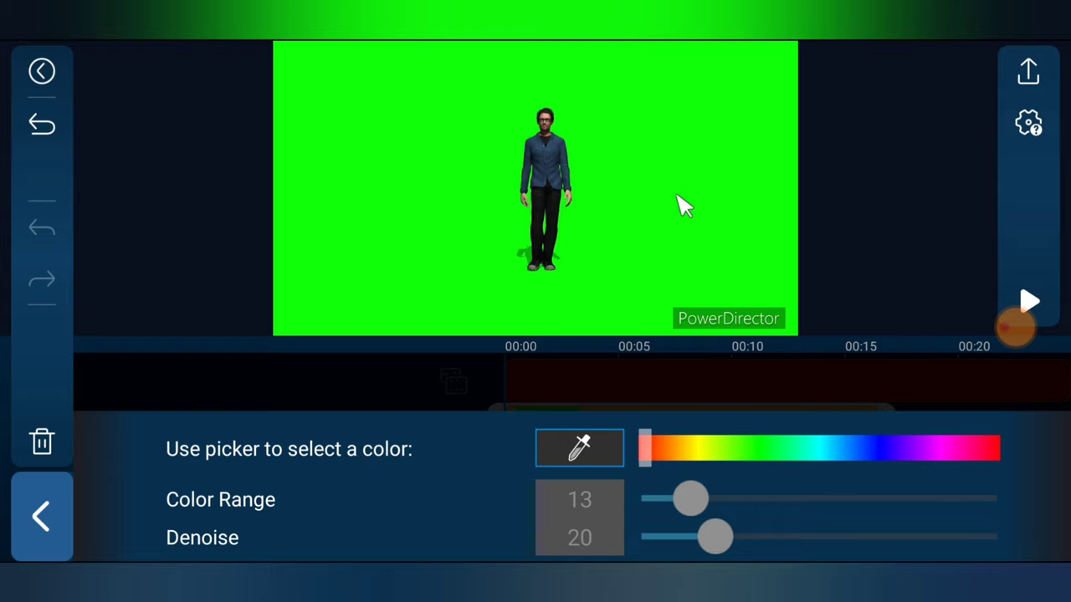
{"action": "left_click", "coordinate": [597, 457]}
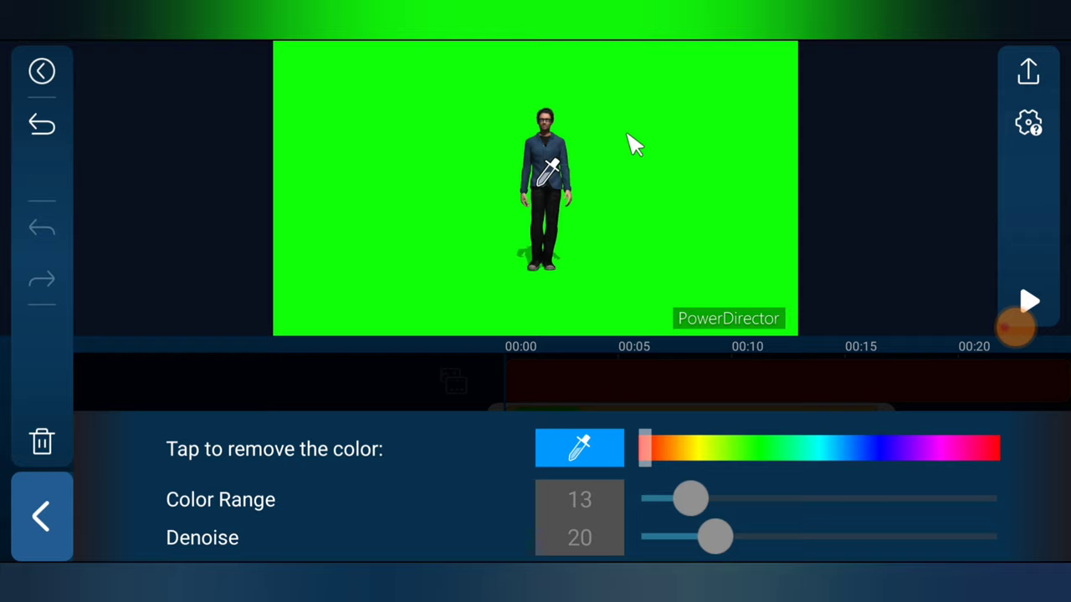
{"action": "left_click", "coordinate": [556, 151]}
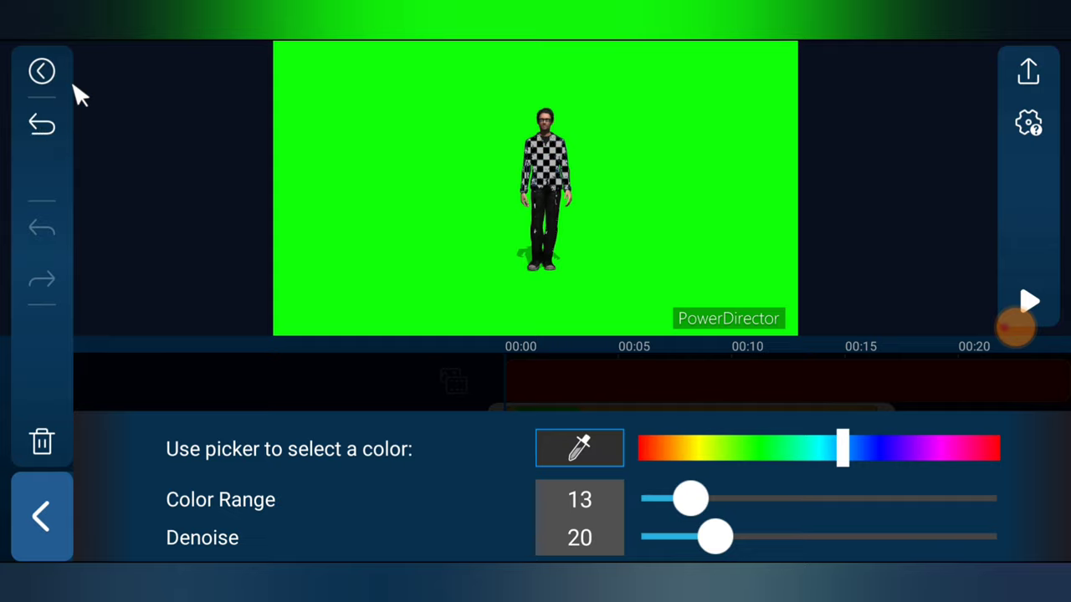
- Reset the chroma key and sample the green background instead
{"action": "left_click", "coordinate": [42, 129]}
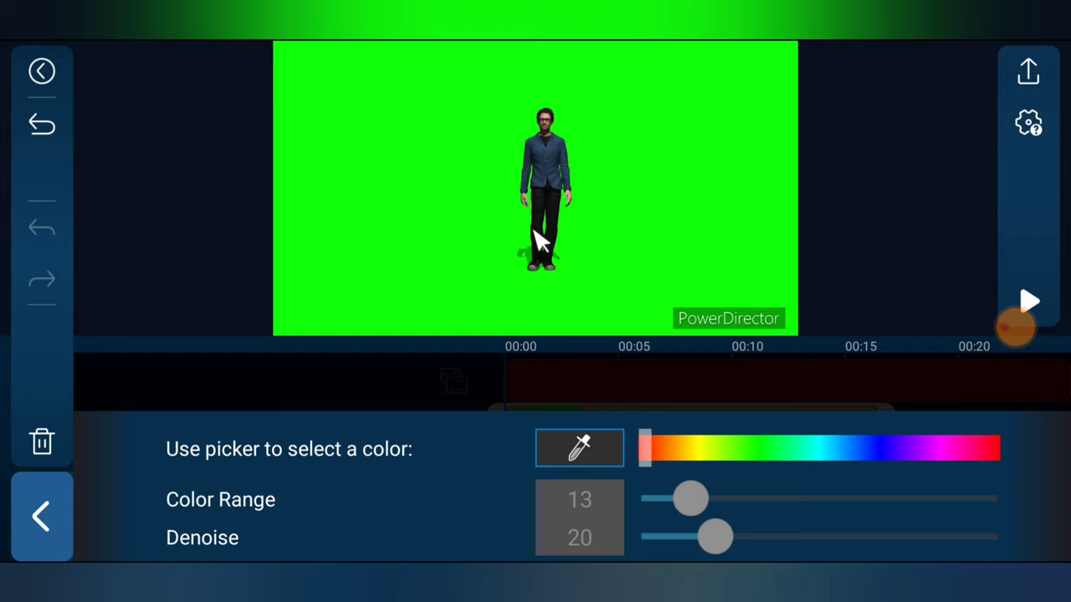
{"action": "left_click", "coordinate": [596, 452]}
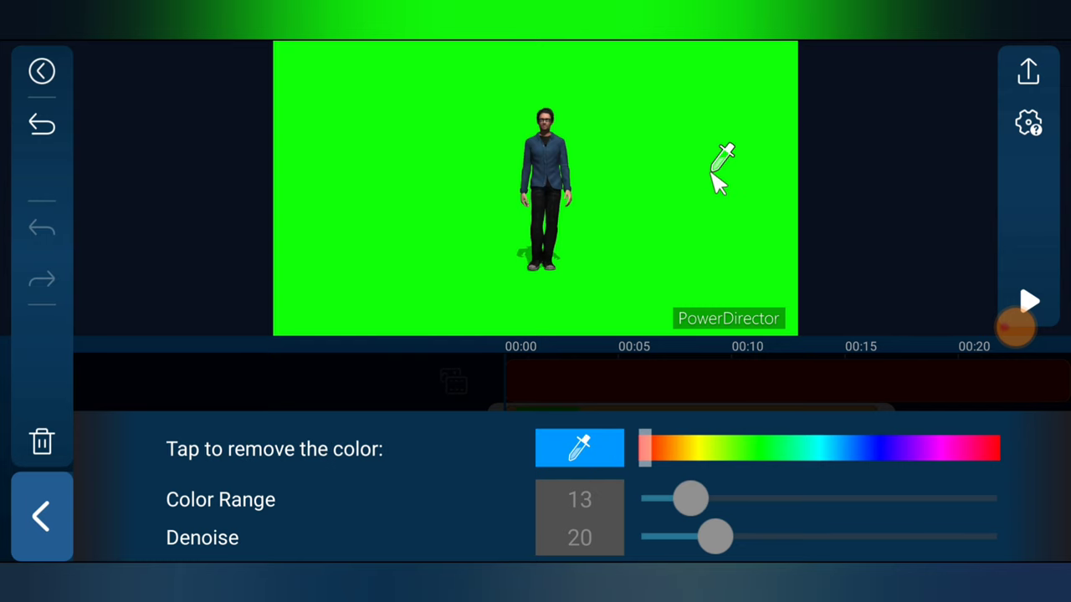
{"action": "left_click", "coordinate": [717, 183]}
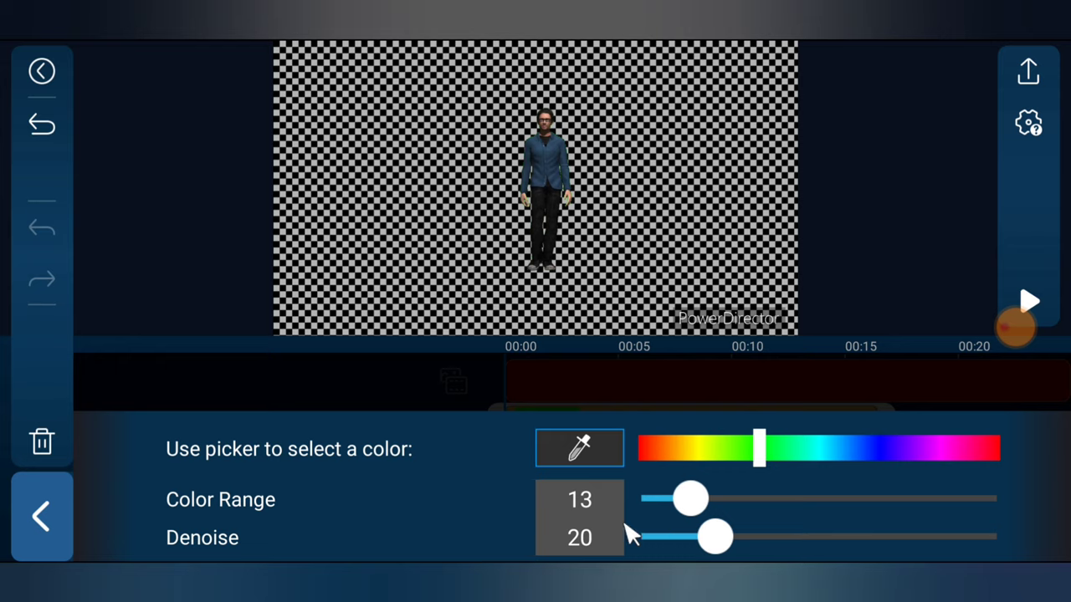
- Set Color Range to 46 and Denoise to 45, then apply the chroma key
{"action": "left_click_drag", "start_coordinate": [702, 503], "coordinate": [708, 503]}
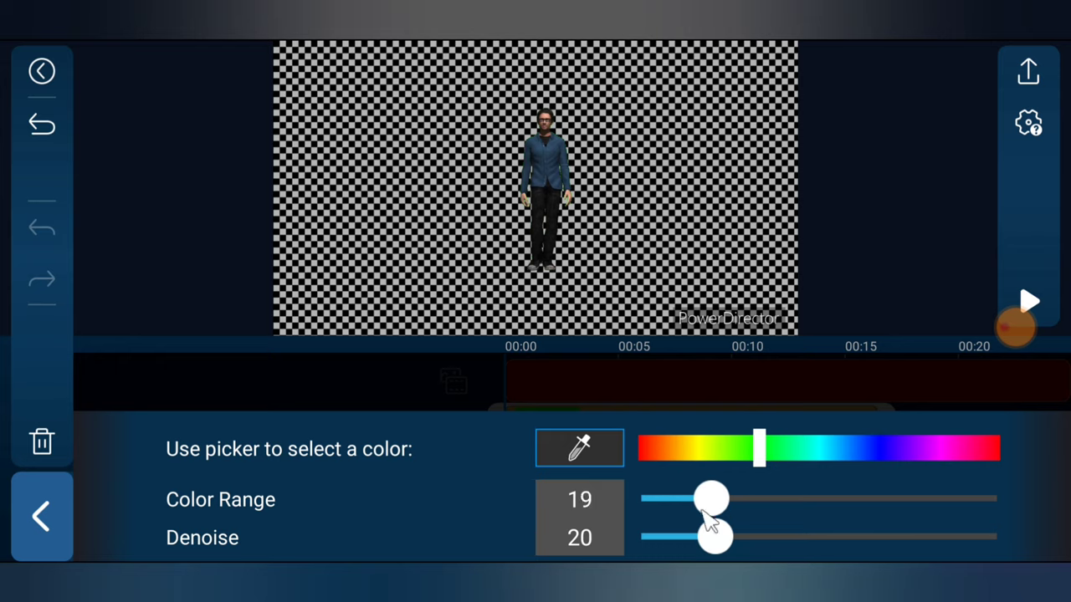
{"action": "left_click_drag", "start_coordinate": [722, 542], "coordinate": [789, 542]}
{"action": "left_click_drag", "start_coordinate": [715, 505], "coordinate": [796, 499]}
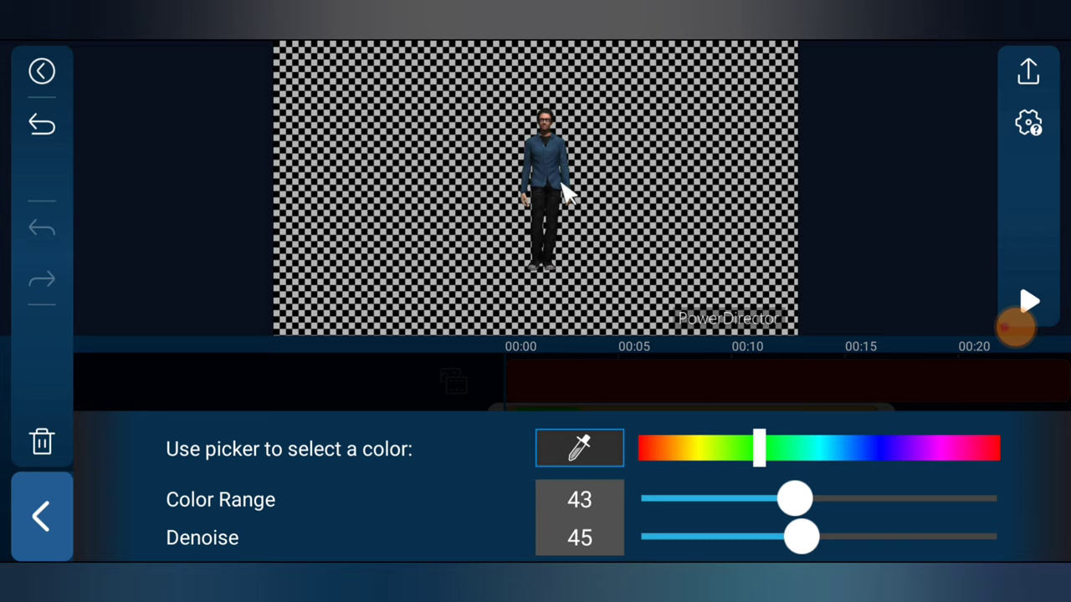
{"action": "left_click_drag", "start_coordinate": [799, 502], "coordinate": [812, 499]}
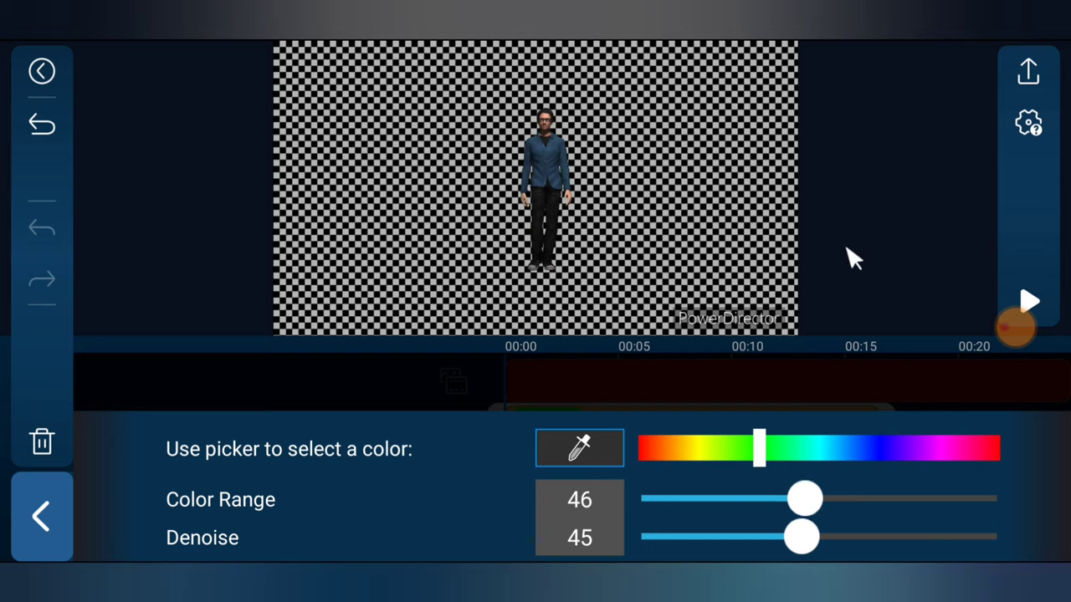
{"action": "left_click", "coordinate": [46, 68]}
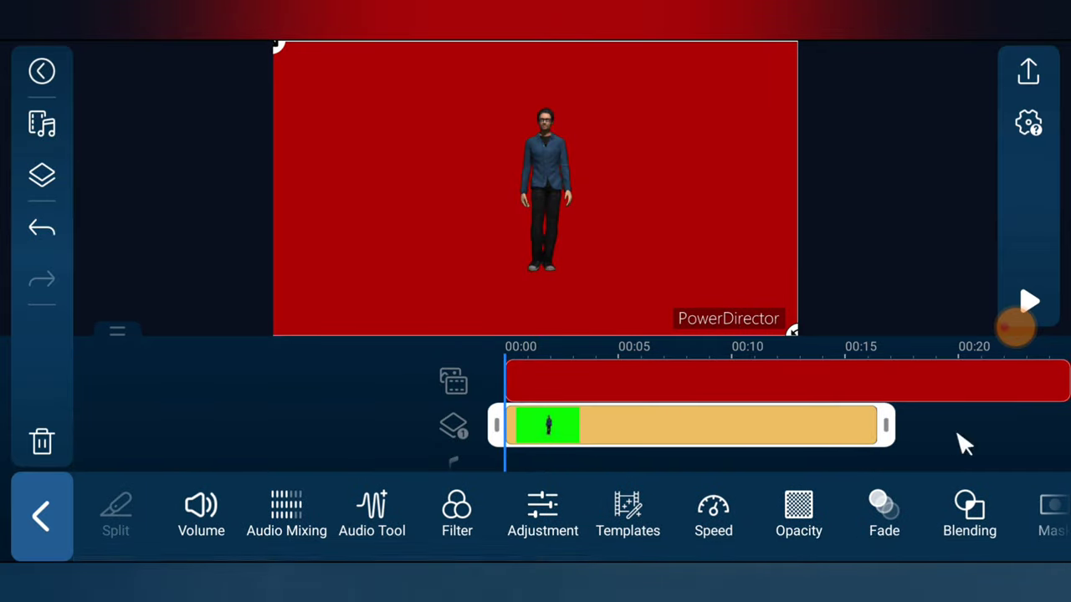
- Play the composite to check the key, then scrub to 00:10 and select the red clip
{"action": "left_click", "coordinate": [1028, 301]}
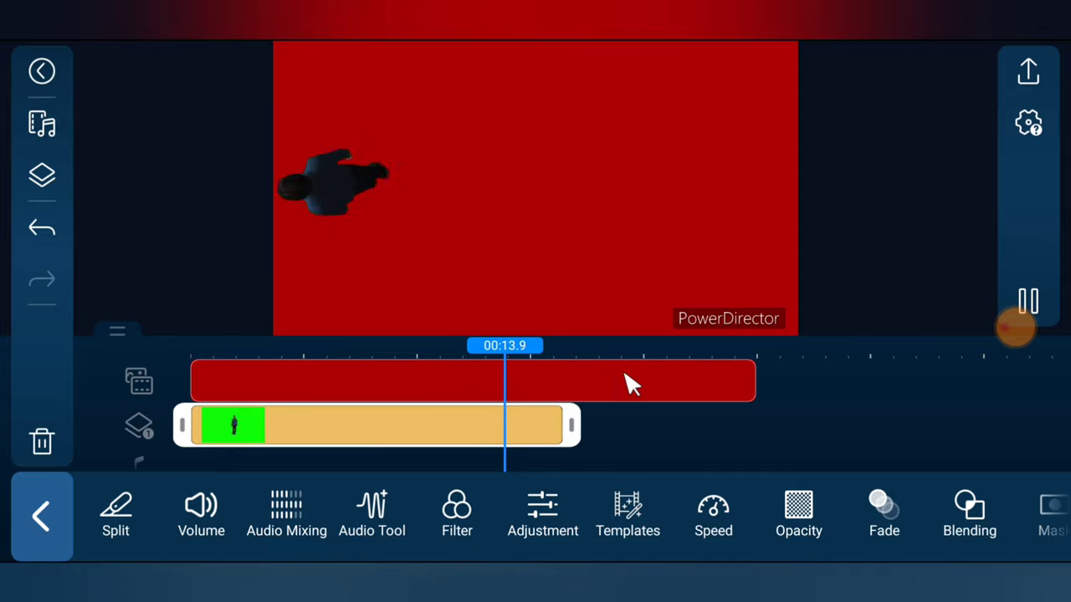
{"action": "left_click", "coordinate": [1024, 305]}
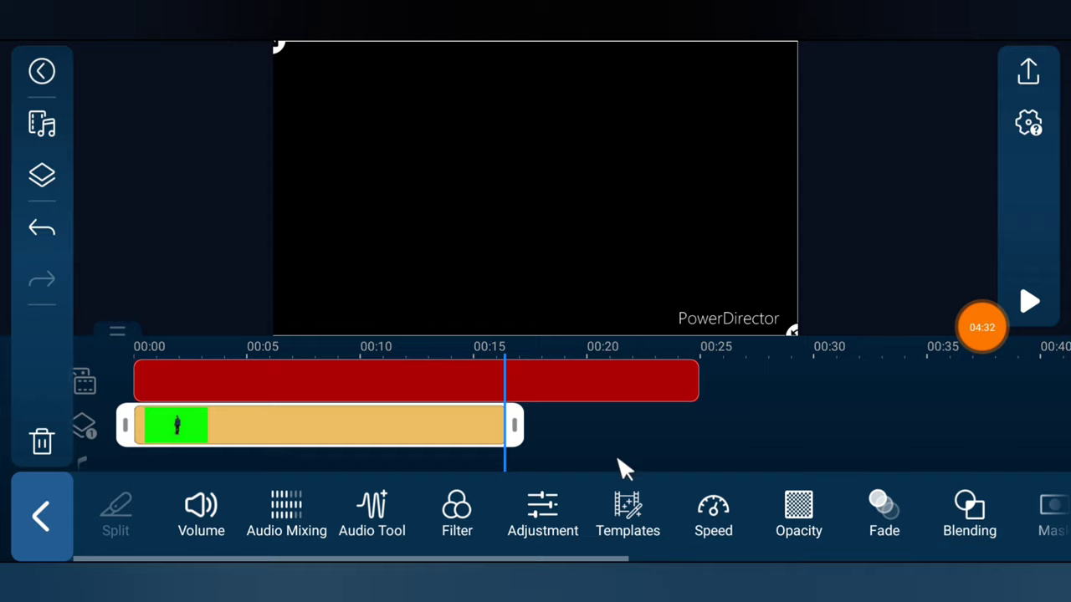
{"action": "left_click", "coordinate": [641, 447]}
{"action": "left_click_drag", "start_coordinate": [583, 485], "coordinate": [736, 490]}
{"action": "left_click", "coordinate": [661, 410]}
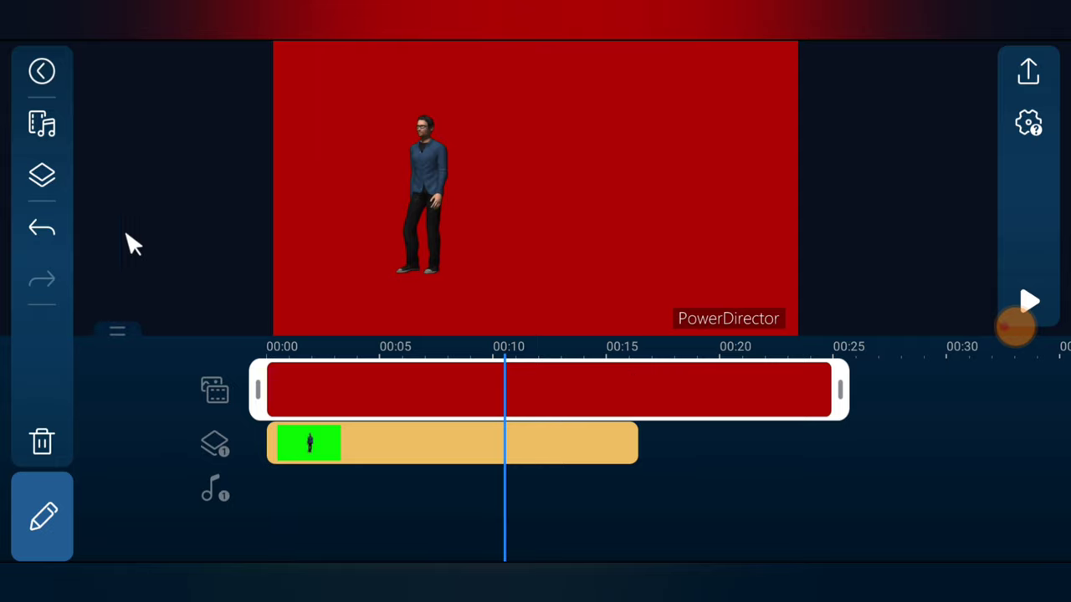
- Replace the red background clip with the seaside promenade clip from the 'video' folder
{"action": "left_click", "coordinate": [42, 444]}
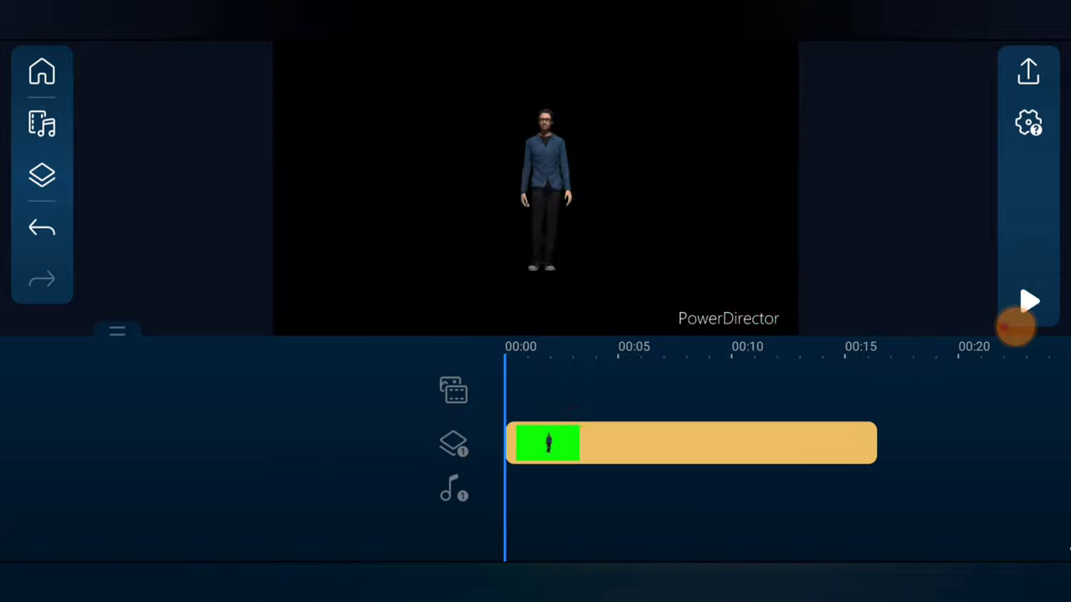
{"action": "left_click", "coordinate": [28, 126]}
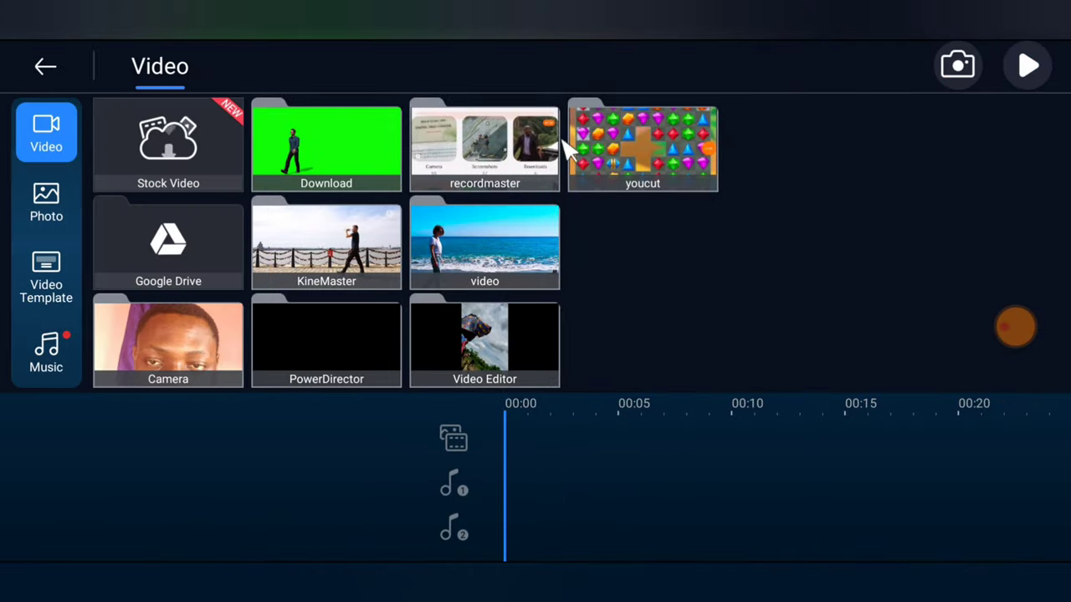
{"action": "left_click", "coordinate": [487, 268]}
{"action": "left_click", "coordinate": [189, 164]}
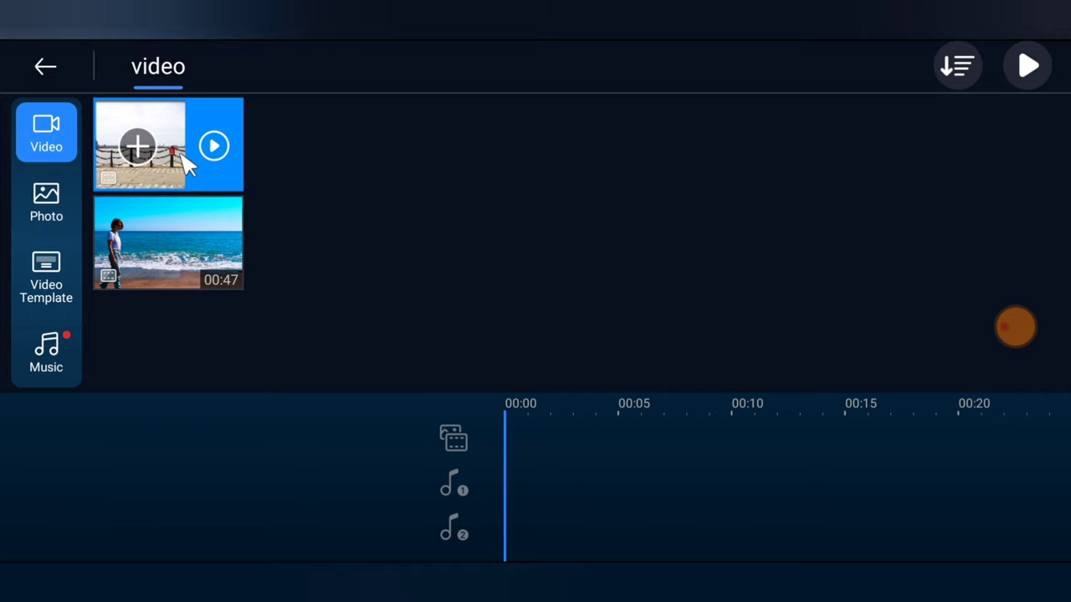
{"action": "left_click", "coordinate": [138, 146]}
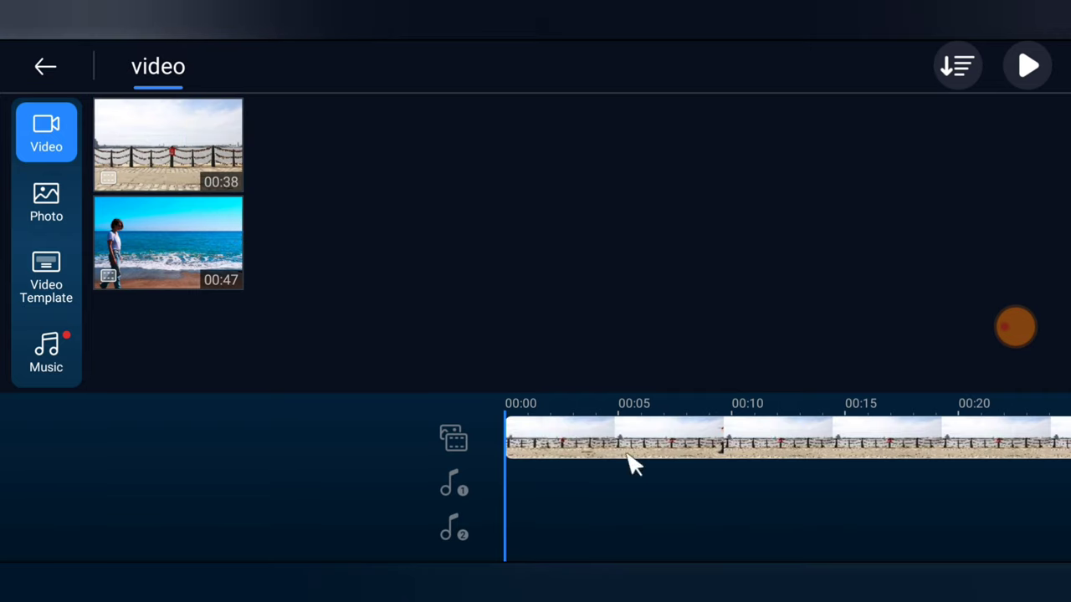
{"action": "left_click", "coordinate": [59, 70]}
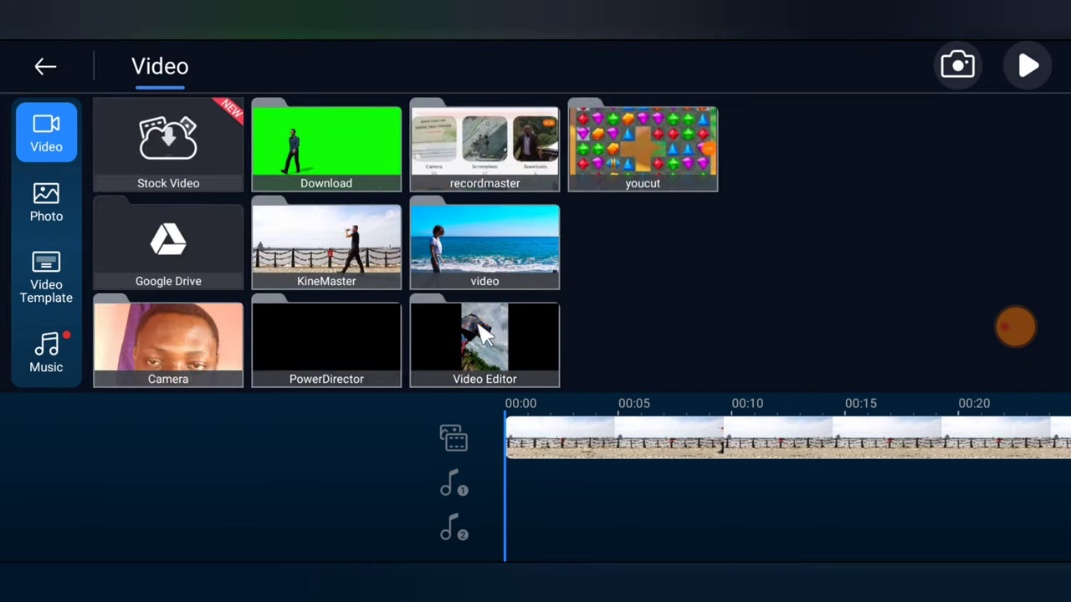
{"action": "left_click", "coordinate": [49, 67]}
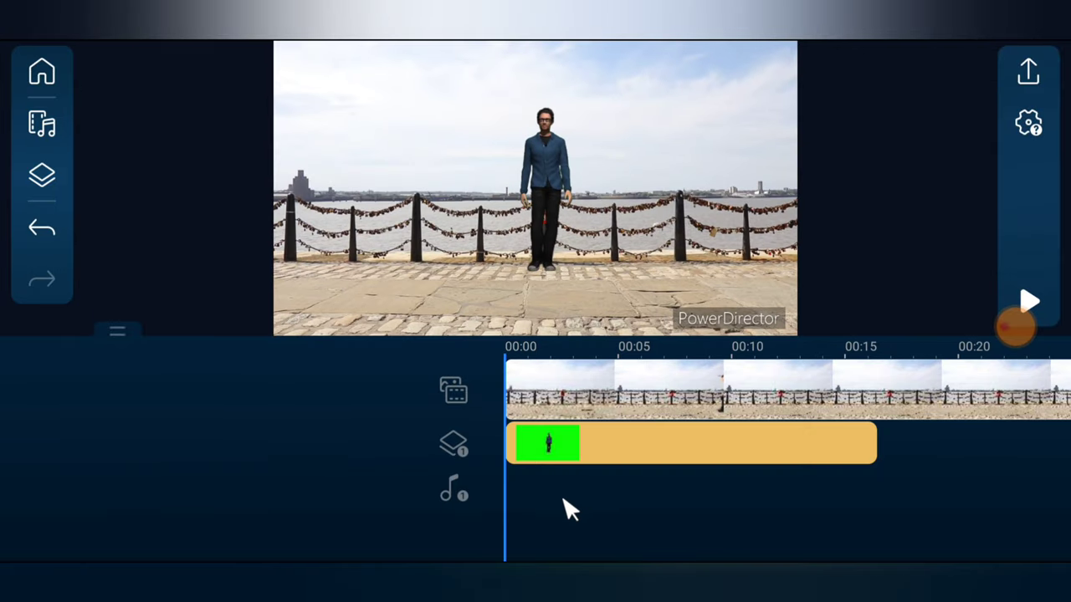
- Play the composite preview, then drag the playhead back to about 00:16.5
{"action": "left_click", "coordinate": [1031, 303]}
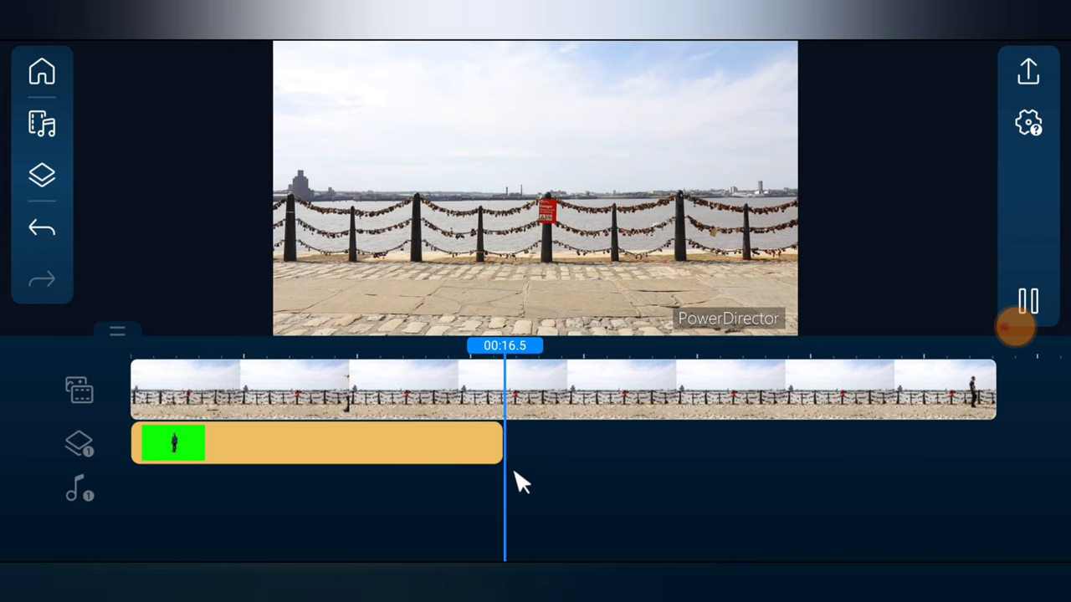
{"action": "left_click_drag", "start_coordinate": [620, 477], "coordinate": [645, 495]}
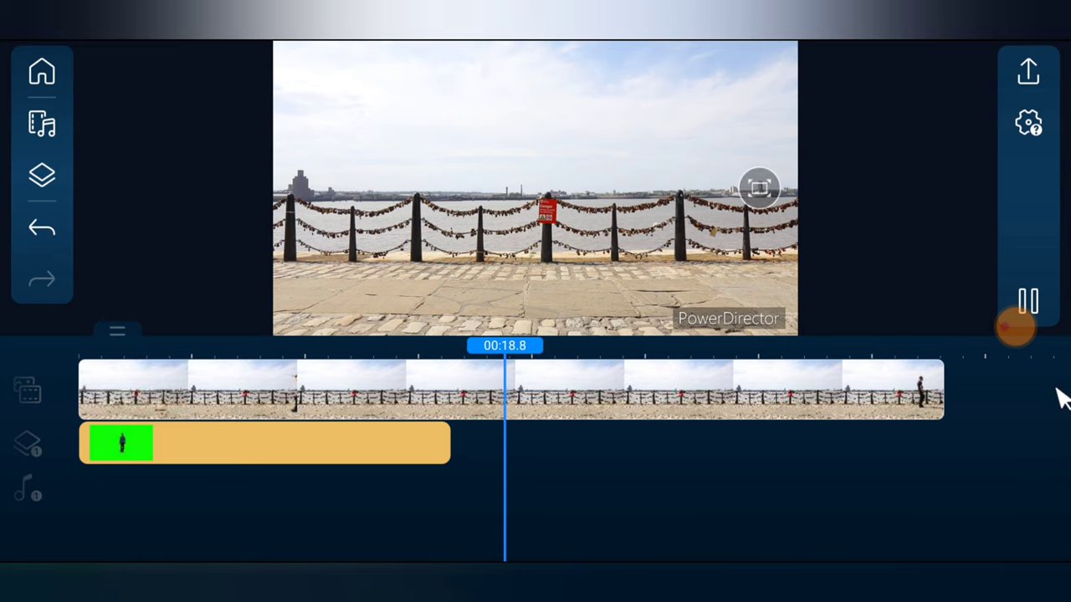
{"action": "left_click_drag", "start_coordinate": [550, 469], "coordinate": [651, 471]}
- Replay from 00:16.5, stop, and park the playhead at the walking-man clip's end
{"action": "left_click", "coordinate": [1029, 301]}
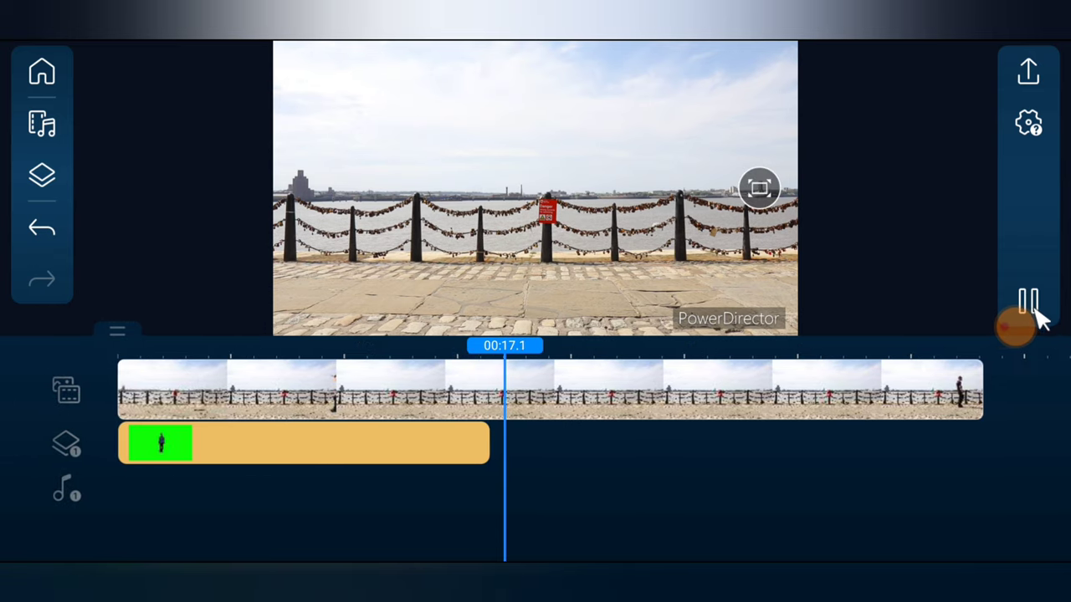
{"action": "left_click", "coordinate": [1014, 328]}
{"action": "left_click", "coordinate": [982, 328]}
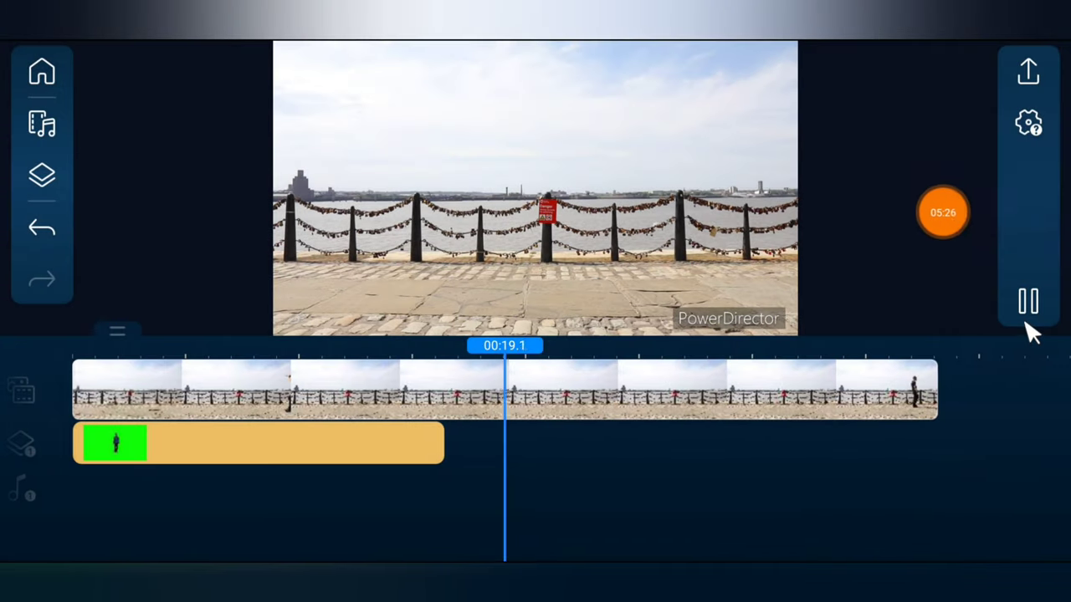
{"action": "left_click", "coordinate": [1029, 301]}
{"action": "left_click_drag", "start_coordinate": [632, 469], "coordinate": [718, 488]}
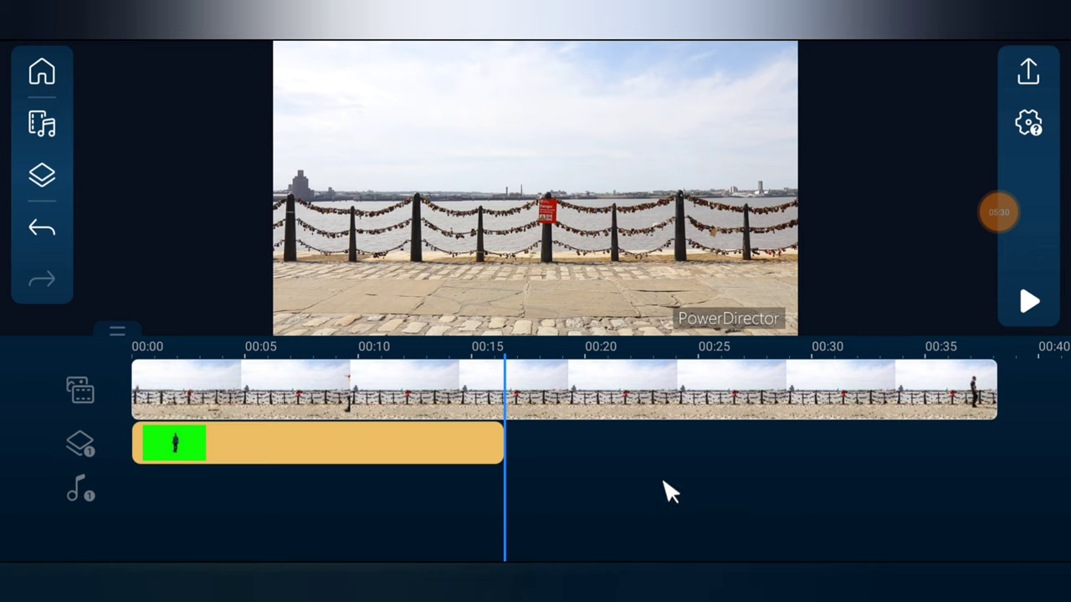
{"action": "left_click", "coordinate": [44, 179]}
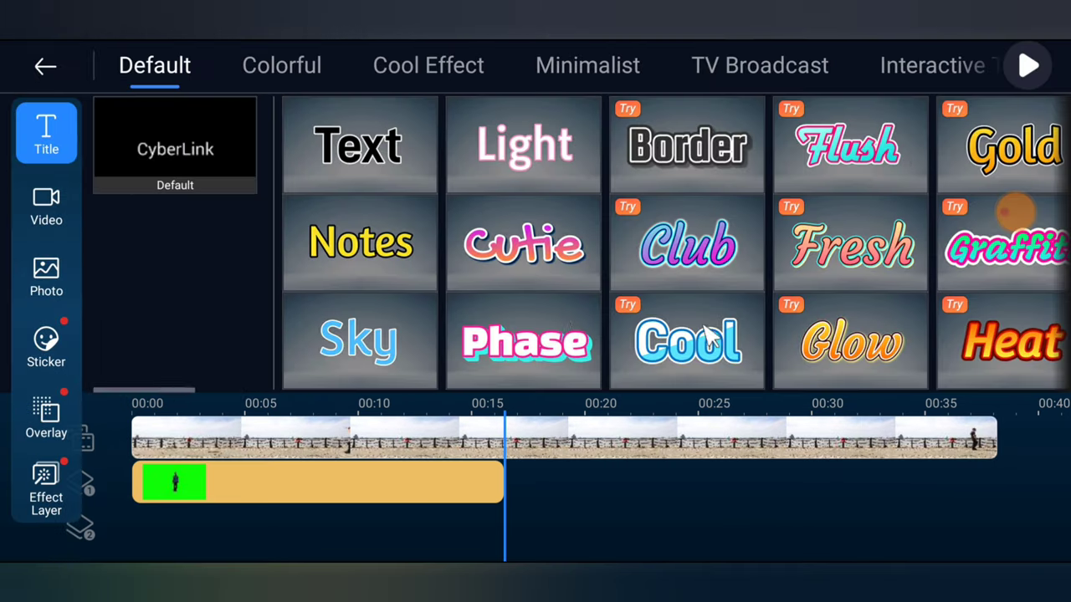
- Add the thumbs-up green-screen clip from the Download folder as an overlay at 00:16
{"action": "left_click", "coordinate": [48, 196]}
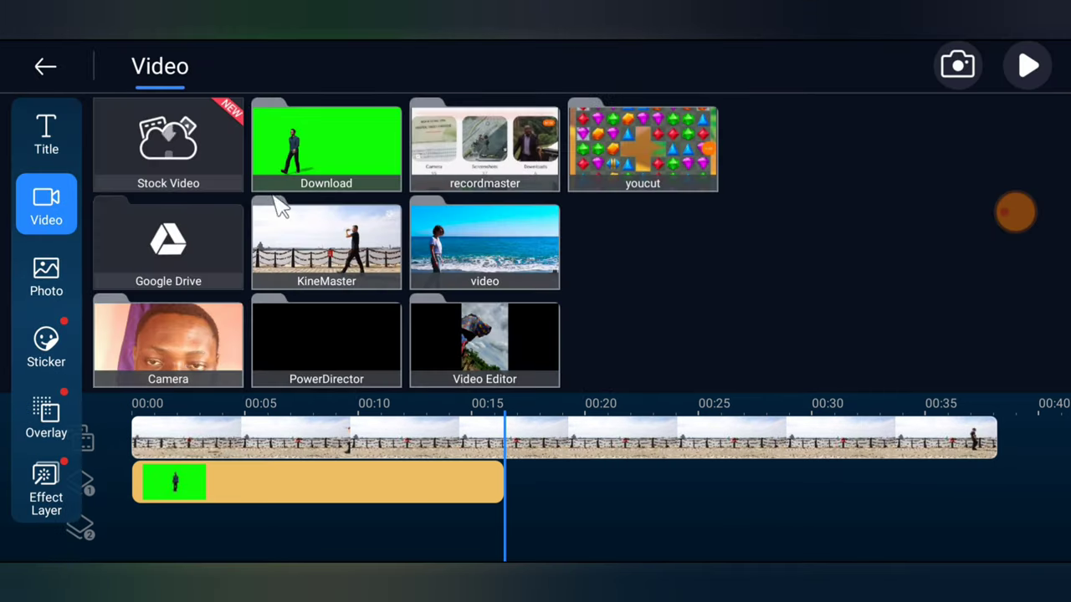
{"action": "left_click", "coordinate": [375, 167]}
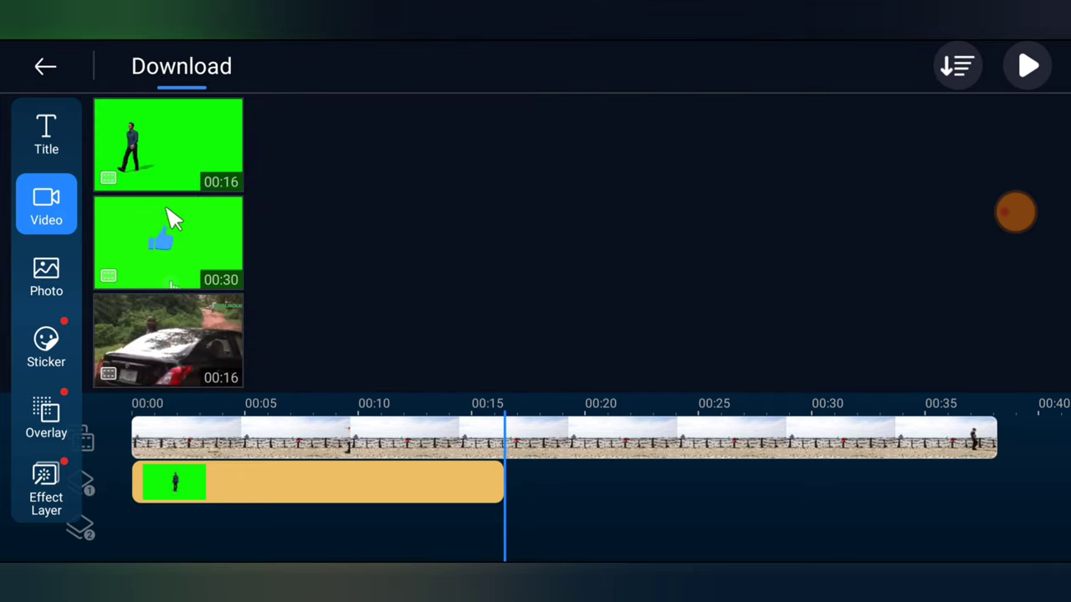
{"action": "left_click", "coordinate": [213, 251]}
{"action": "left_click", "coordinate": [139, 248]}
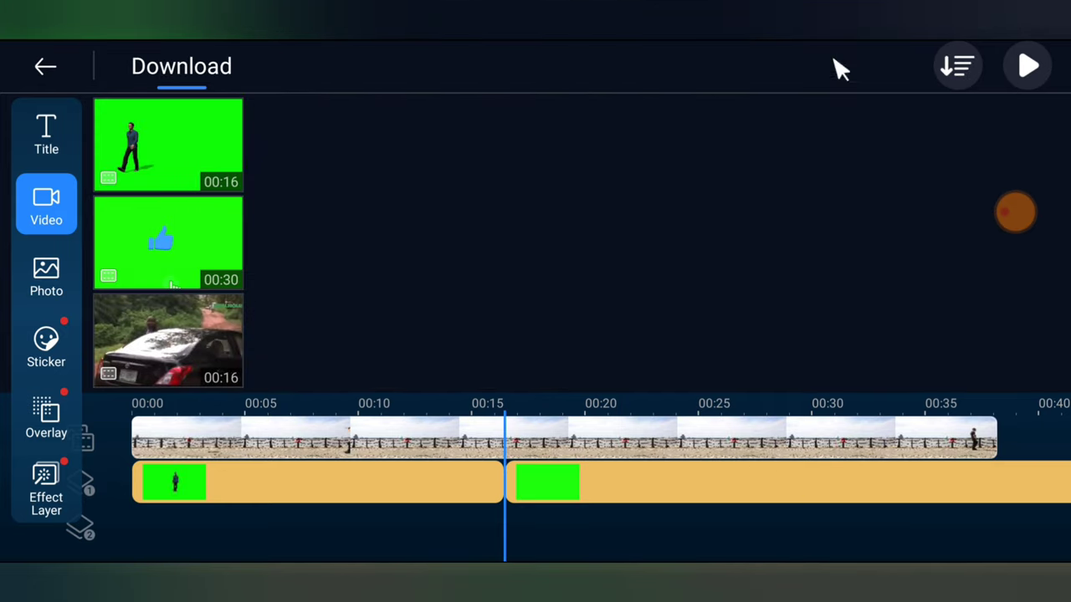
{"action": "left_click", "coordinate": [46, 68]}
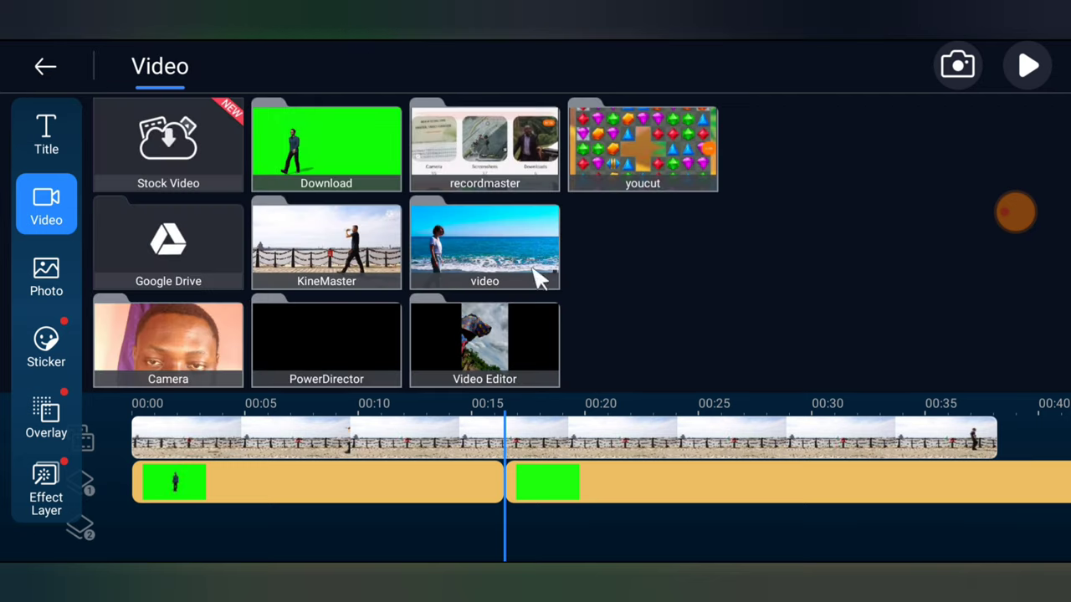
{"action": "left_click", "coordinate": [46, 68]}
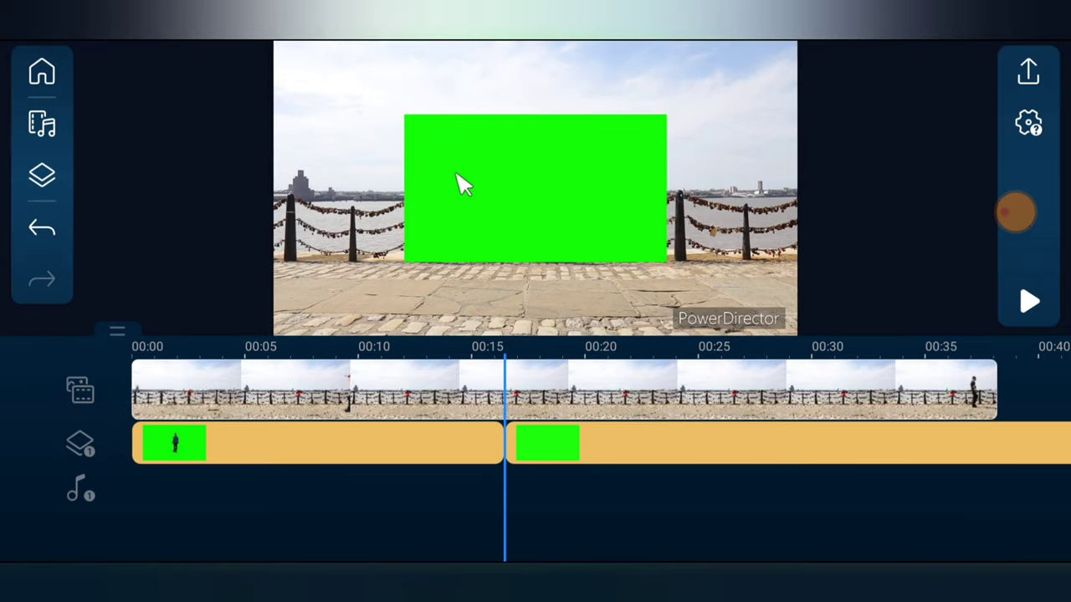
- Shrink the thumbs-up overlay and move it into the frame's lower-right corner
{"action": "left_click", "coordinate": [414, 123]}
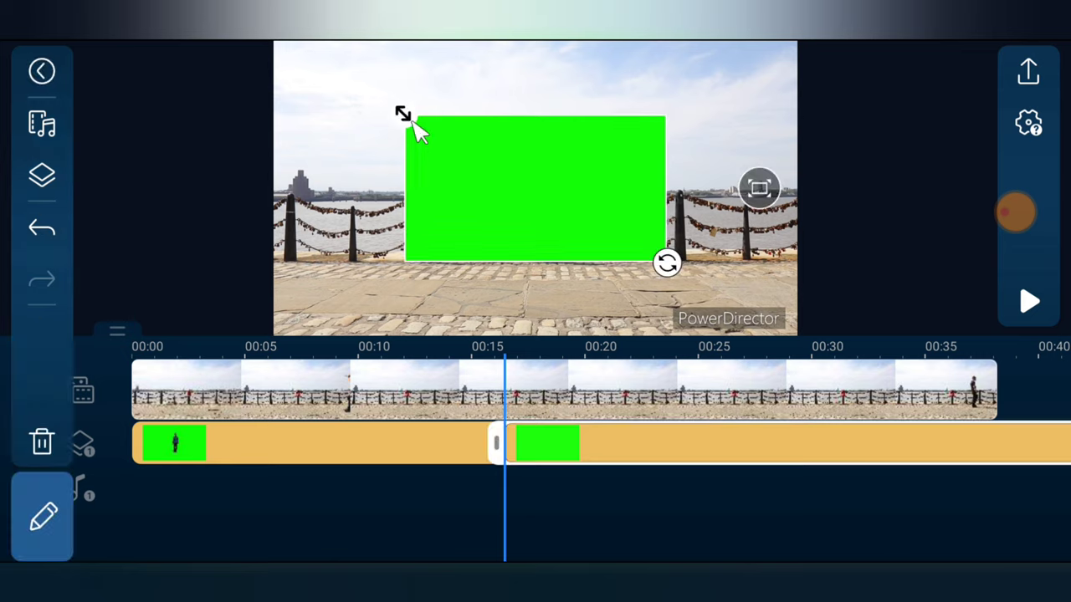
{"action": "left_click_drag", "start_coordinate": [413, 123], "coordinate": [485, 158]}
{"action": "left_click_drag", "start_coordinate": [585, 214], "coordinate": [711, 245]}
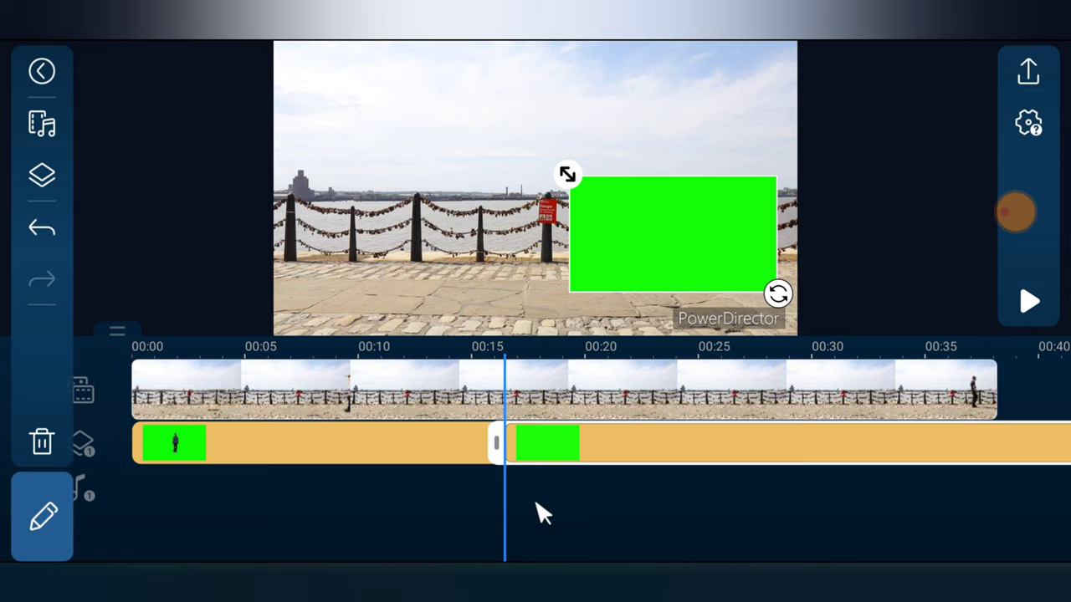
{"action": "left_click", "coordinate": [41, 520]}
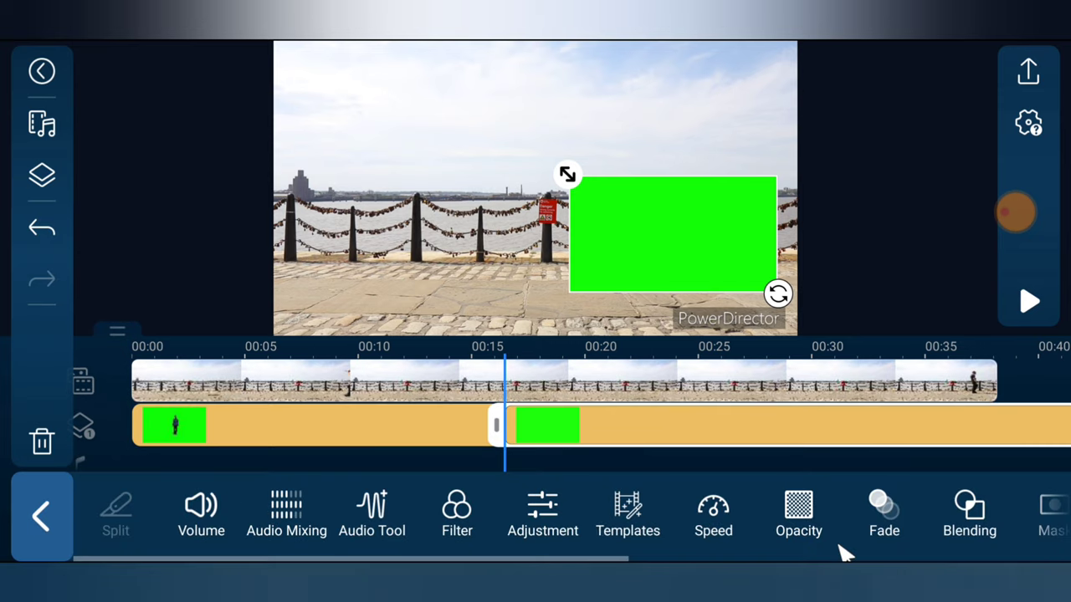
- Chroma-key the thumbs-up overlay by sampling its green background, then play back the result
{"action": "left_click_drag", "start_coordinate": [594, 563], "coordinate": [992, 552]}
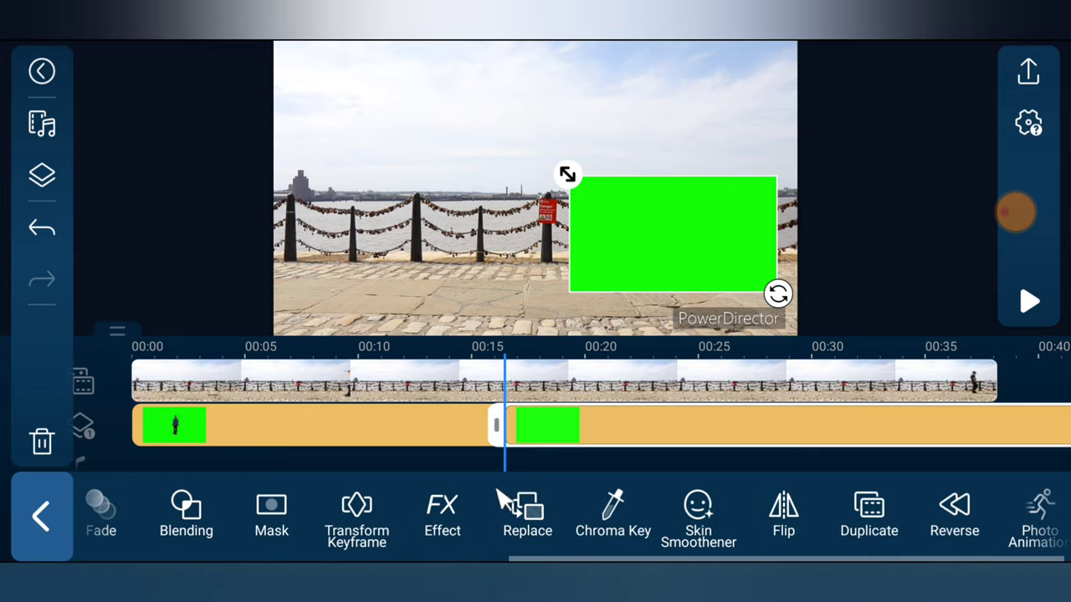
{"action": "left_click", "coordinate": [613, 512]}
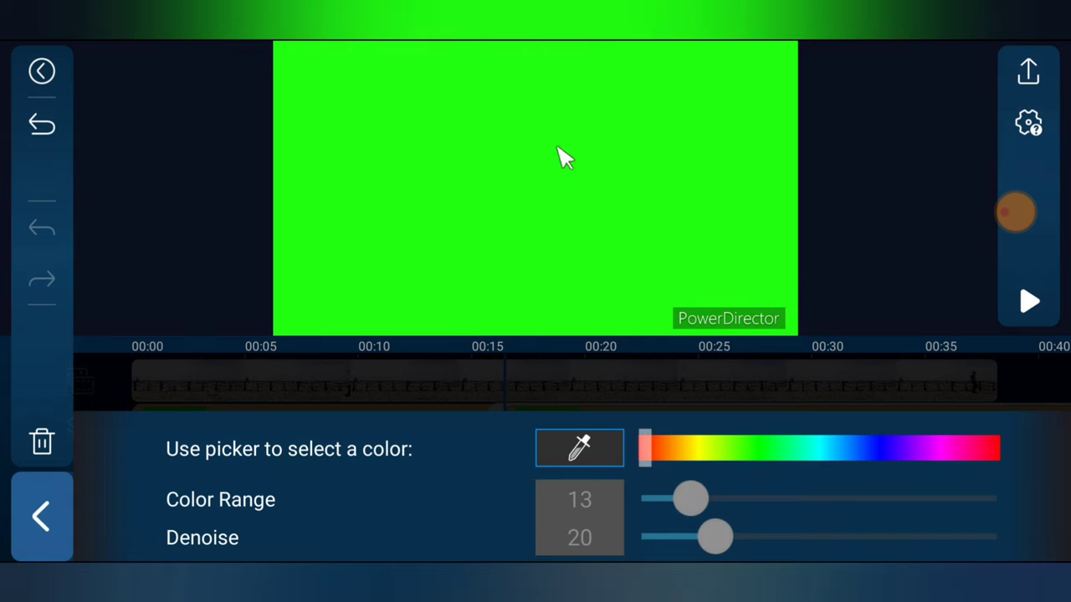
{"action": "left_click", "coordinate": [574, 456]}
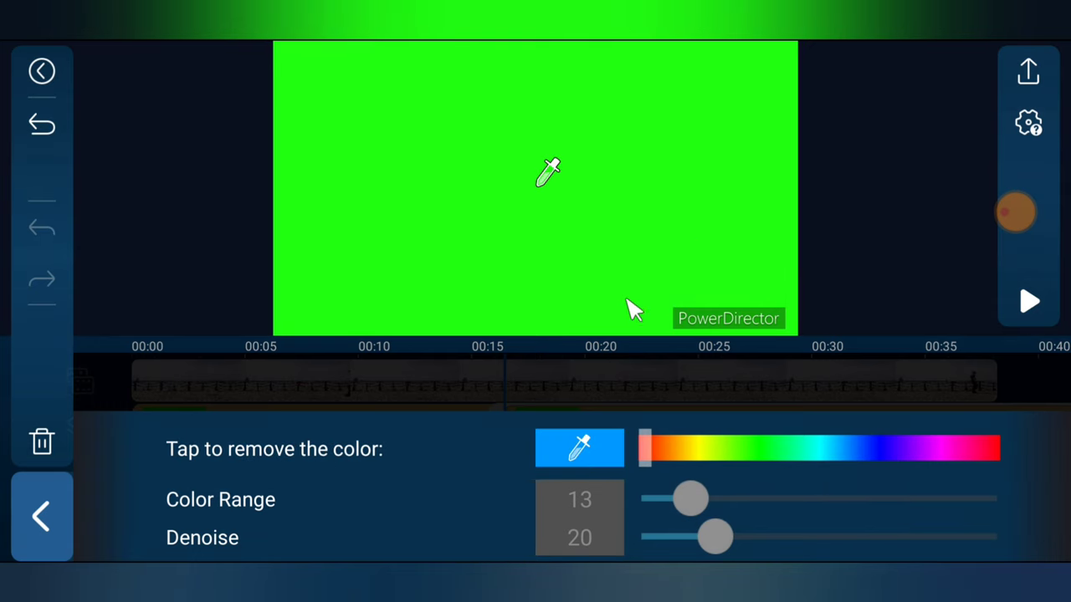
{"action": "left_click", "coordinate": [732, 174]}
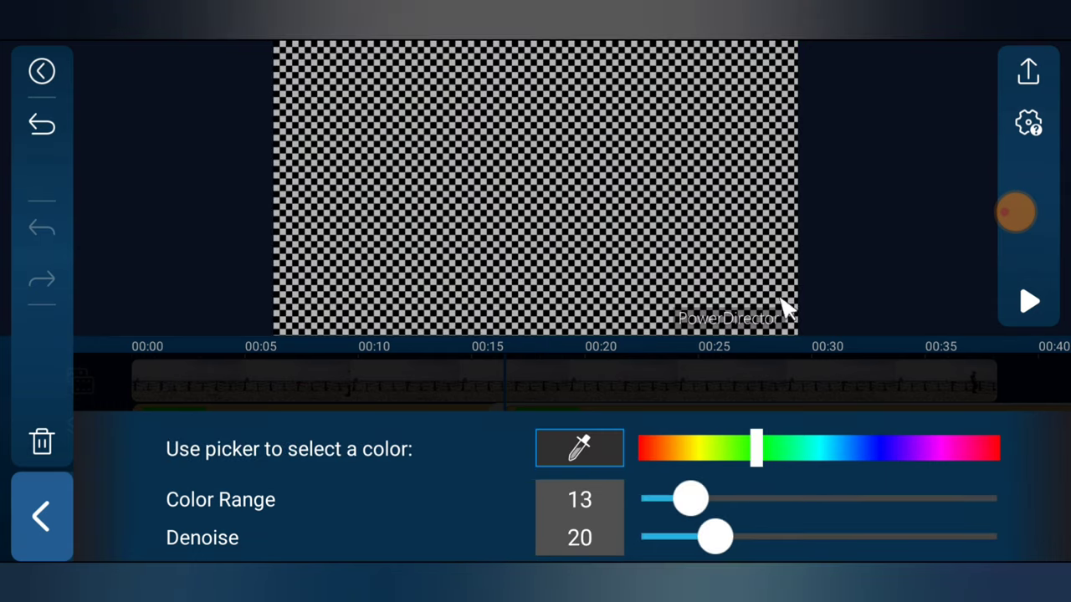
{"action": "left_click", "coordinate": [1031, 303]}
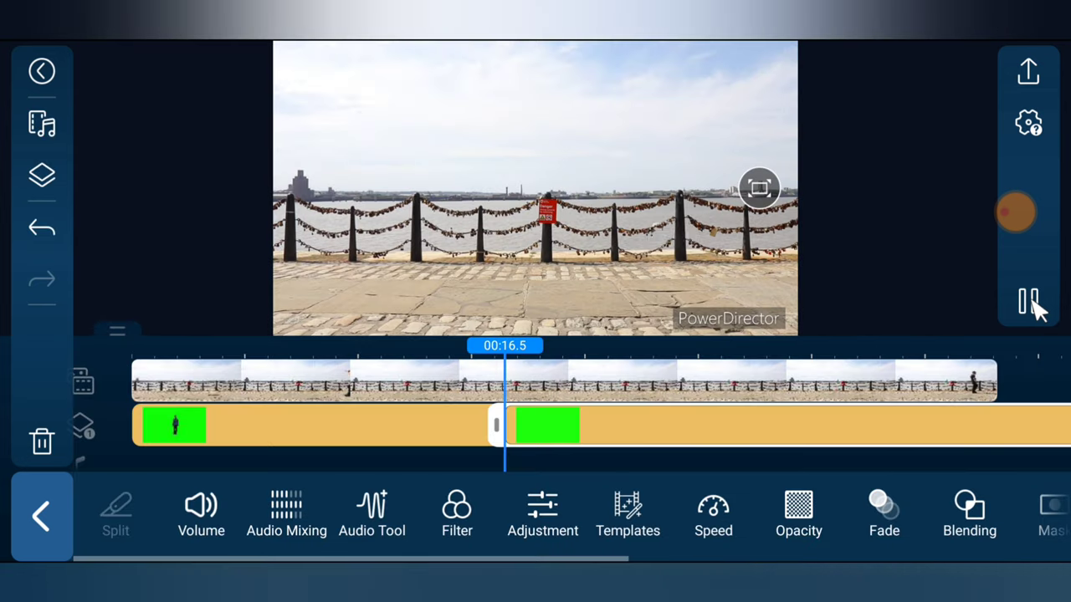